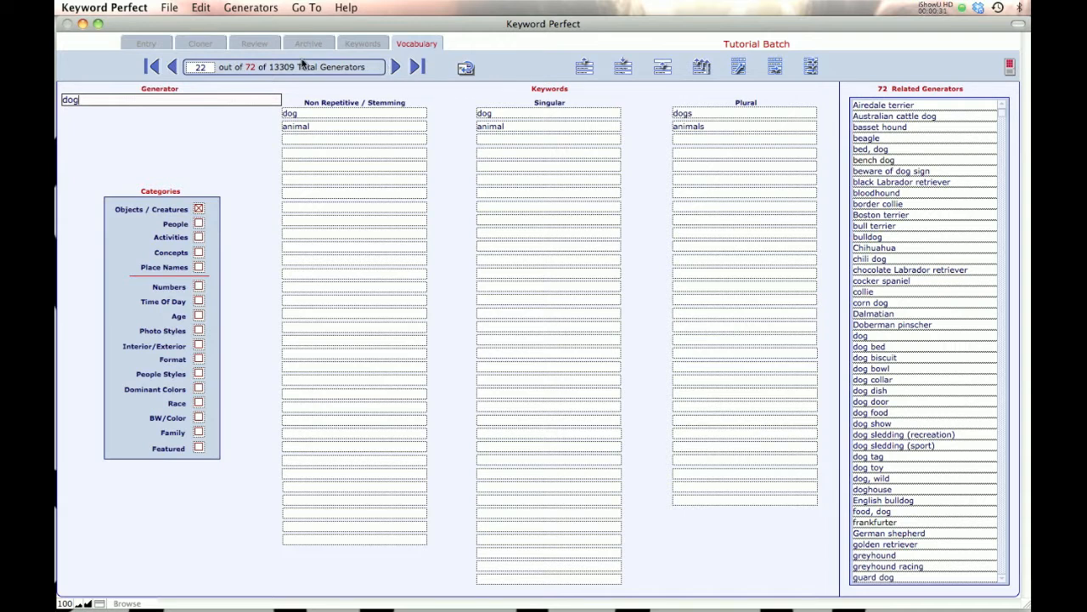
- Create a new generator named "miniature poodle" and assign it to the Objects / Creatures category
click(244, 8)
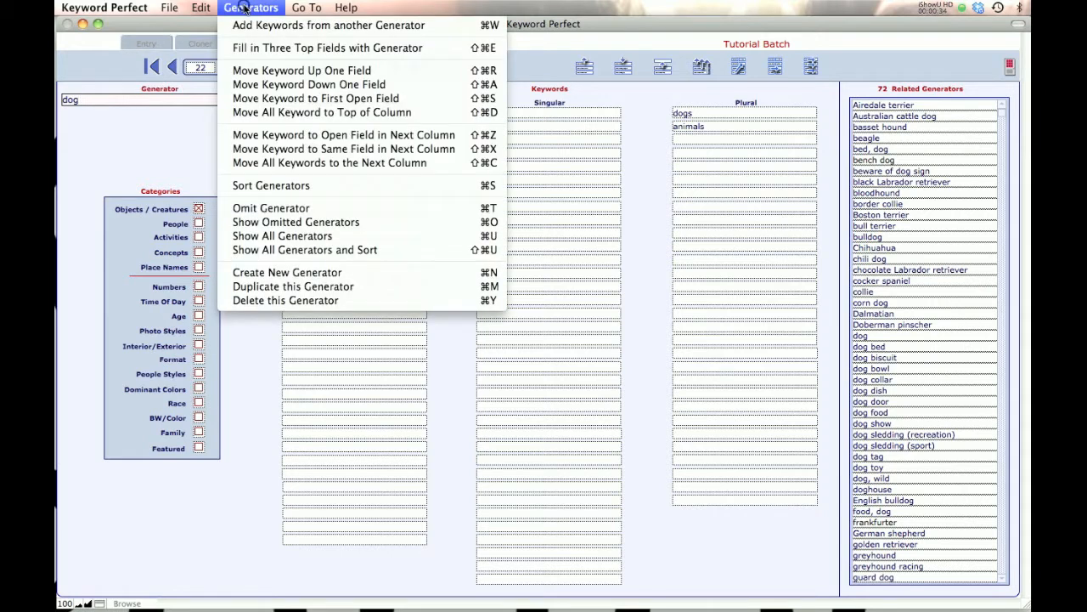
click(287, 273)
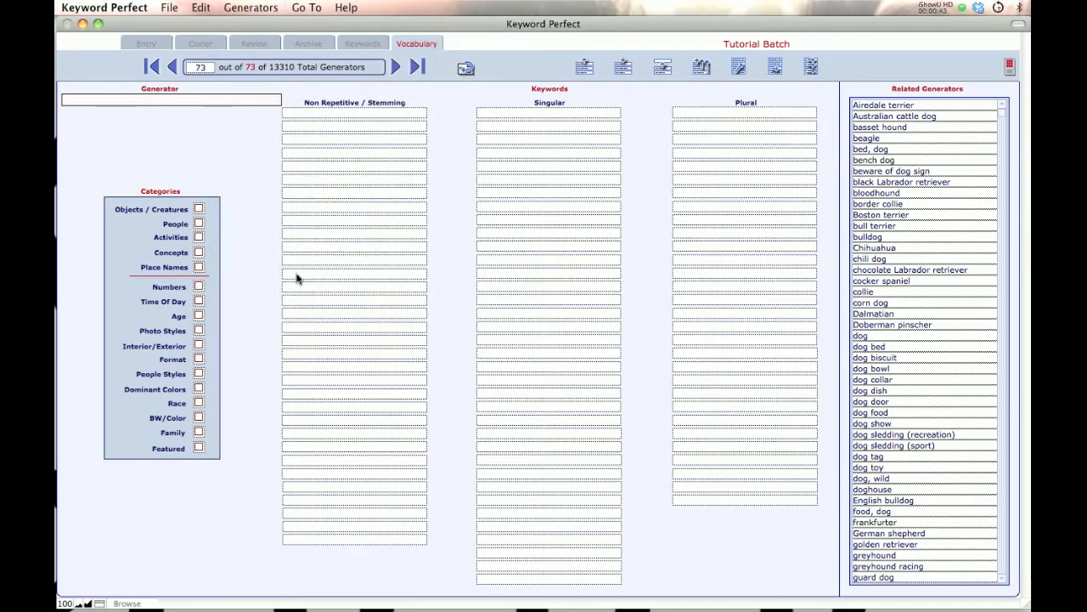
text(miniatu)
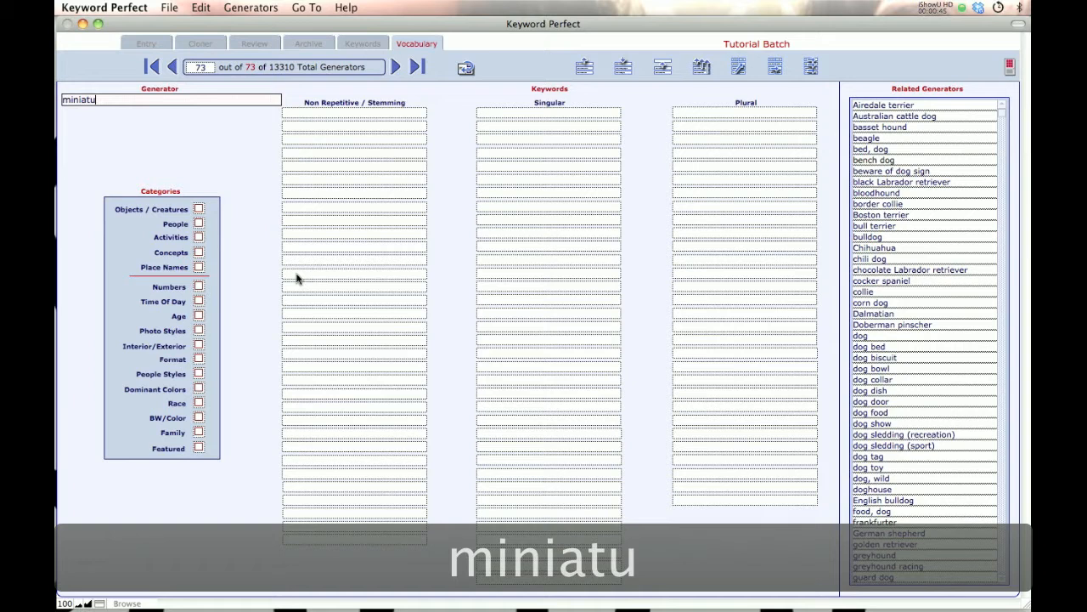
text(re poodle)
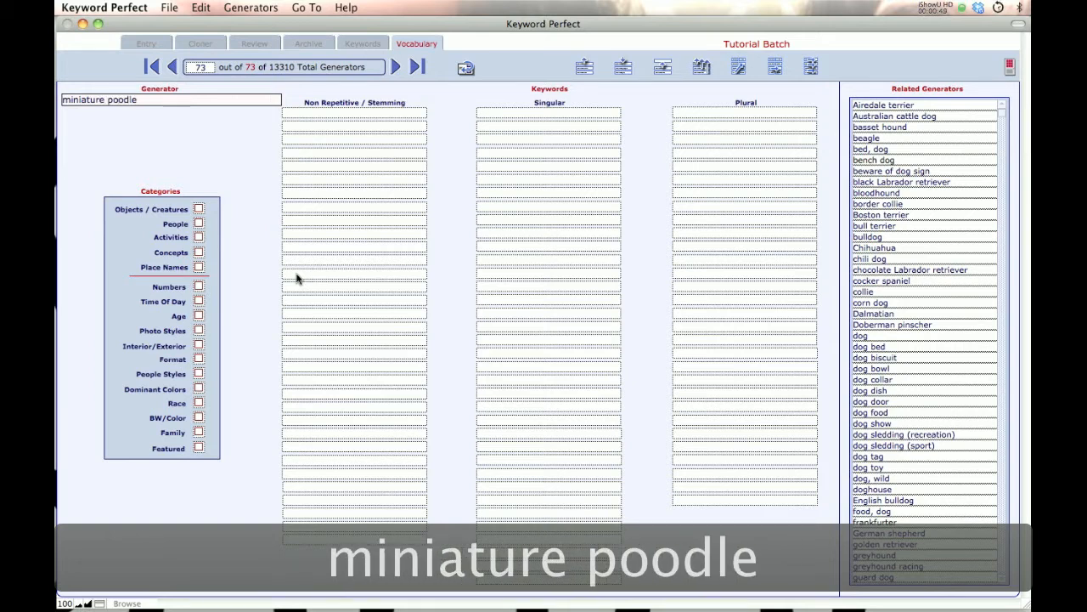
key(Tab)
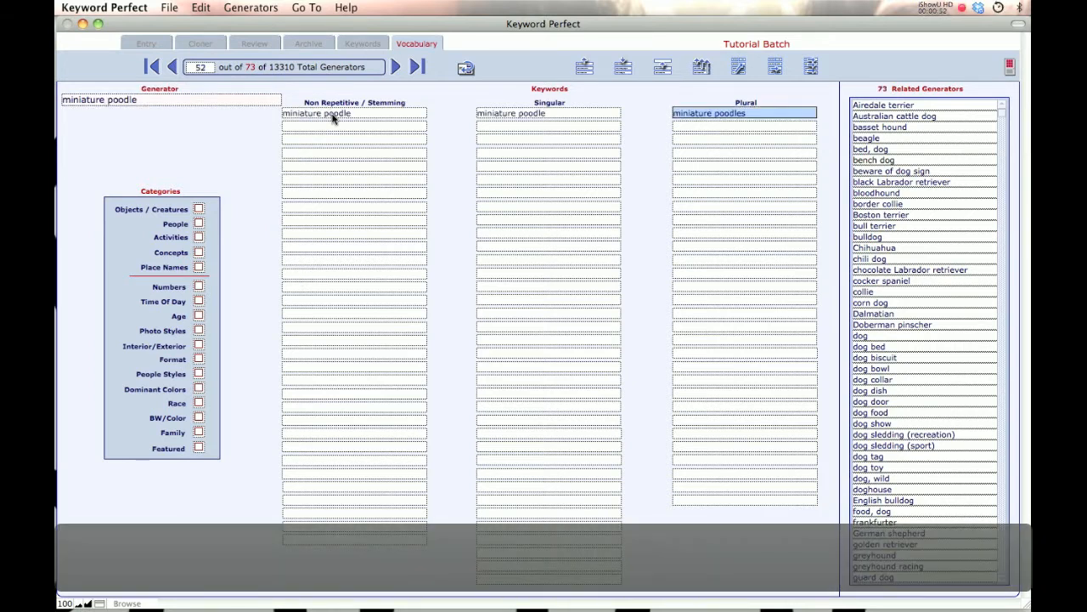
text(s)
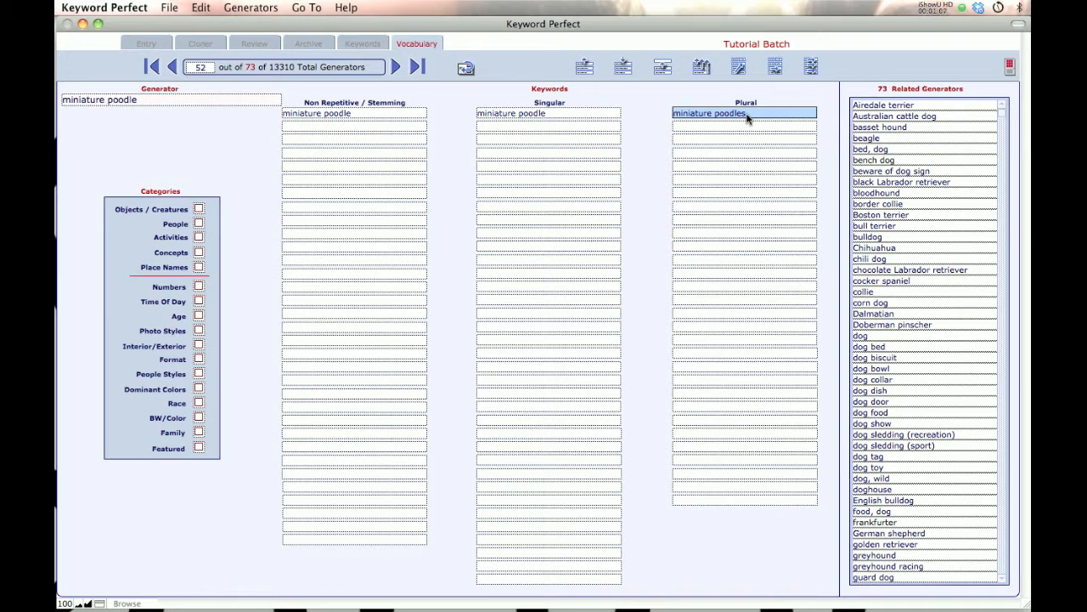
click(199, 210)
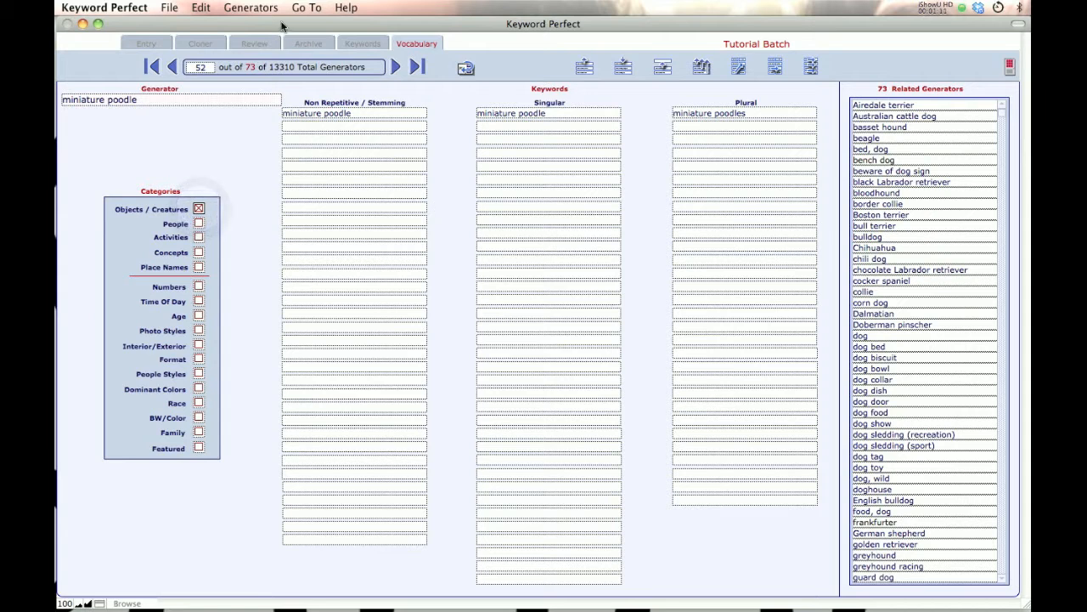
- Add the keywords of the existing "poodle" generator to the miniature poodle generator
click(252, 9)
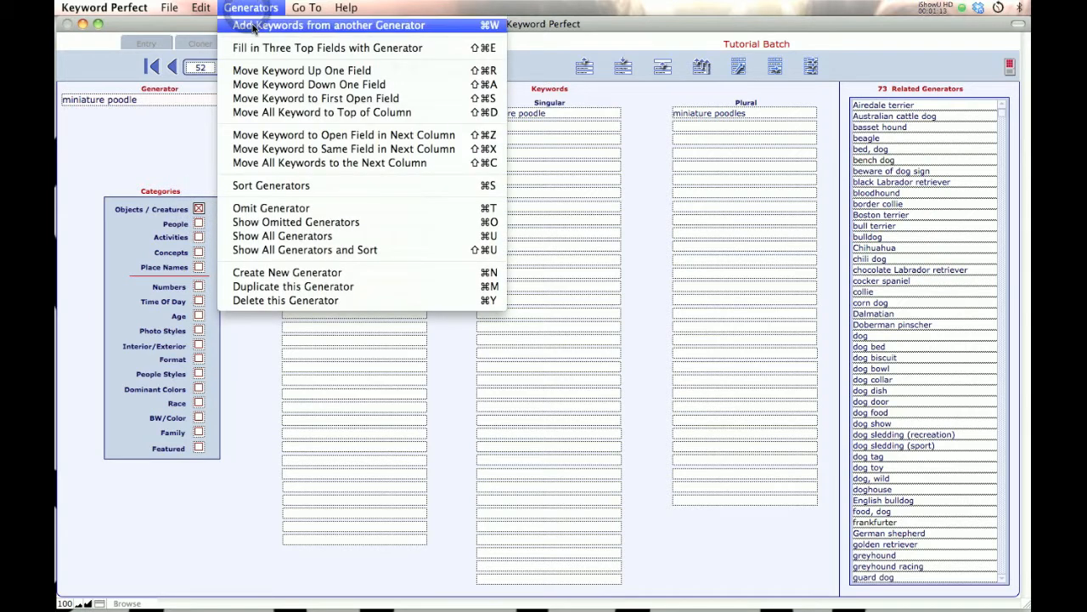
click(252, 27)
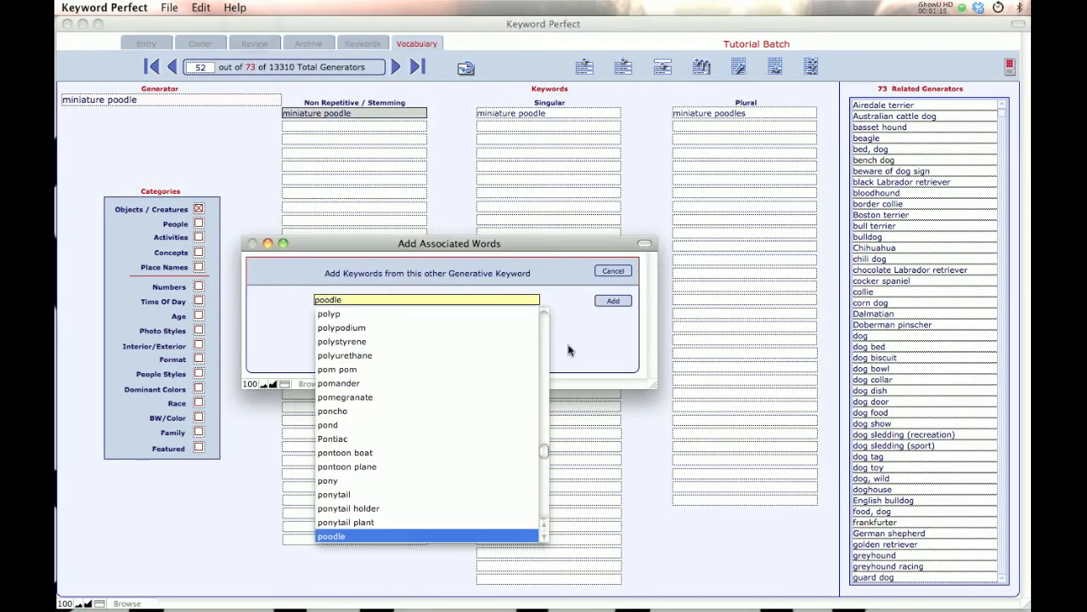
click(614, 304)
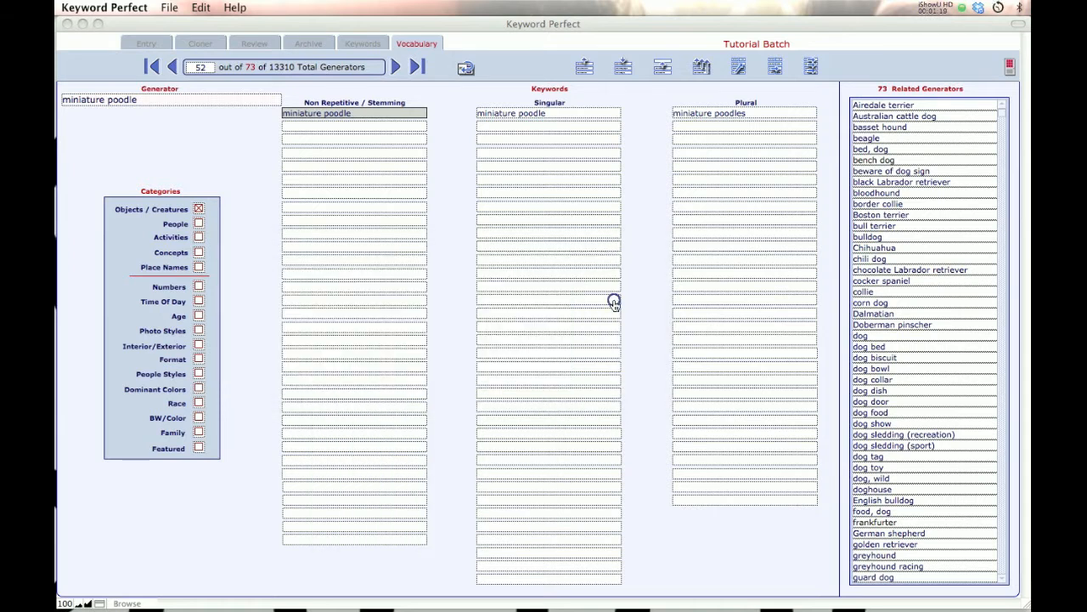
click(722, 277)
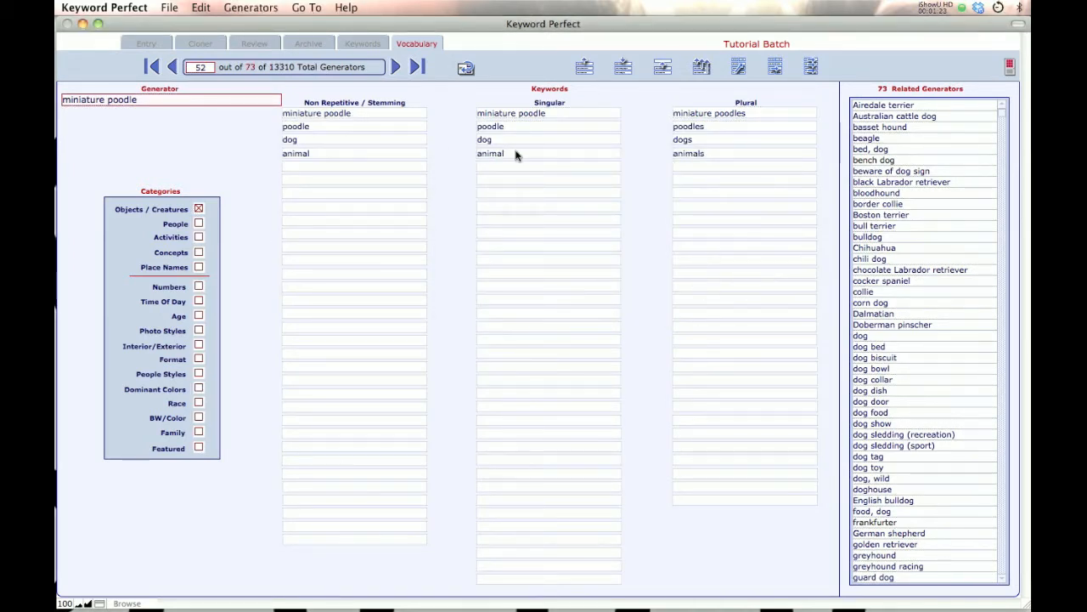
- Delete "poodle" from the Non Repetitive / Stemming keywords and close up the empty row
click(319, 127)
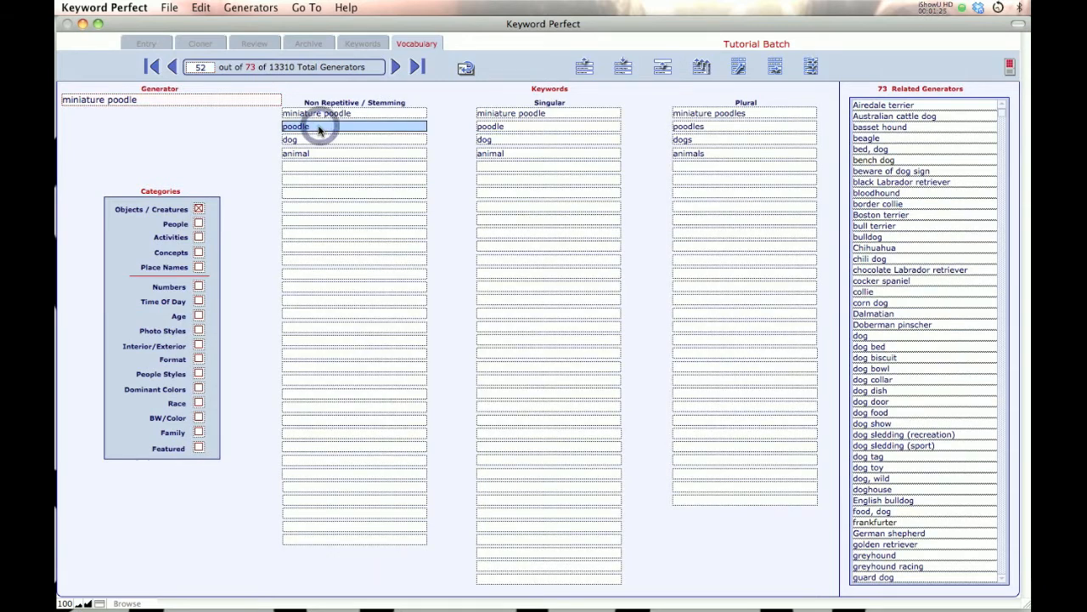
key(BackSpace)
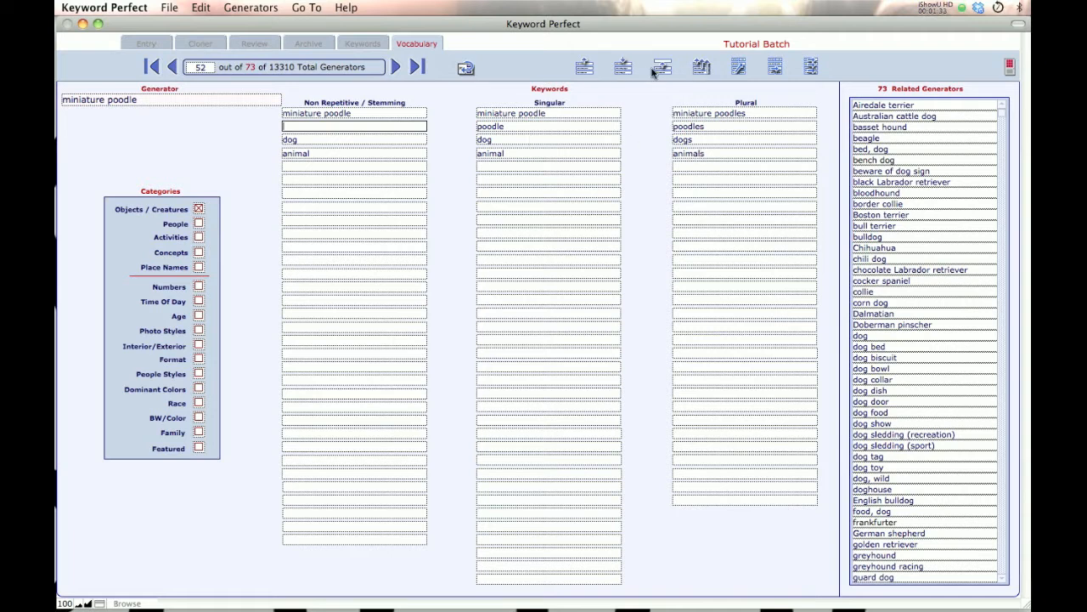
click(702, 68)
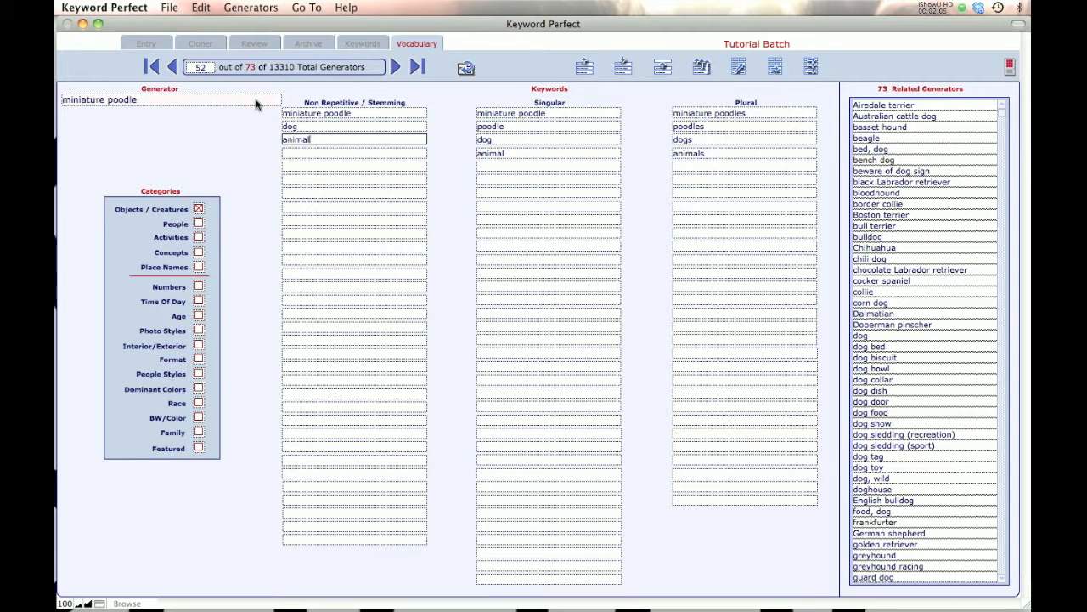
- Duplicate the miniature poodle generator, rename the copy "teacup poodle", and decline changing the top three keywords
click(250, 10)
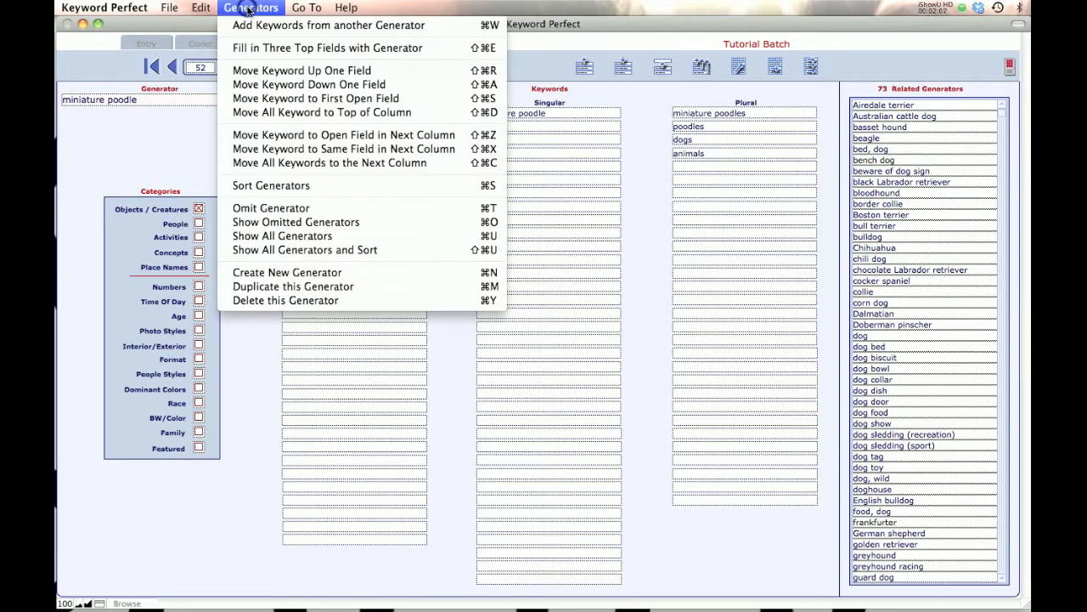
click(273, 289)
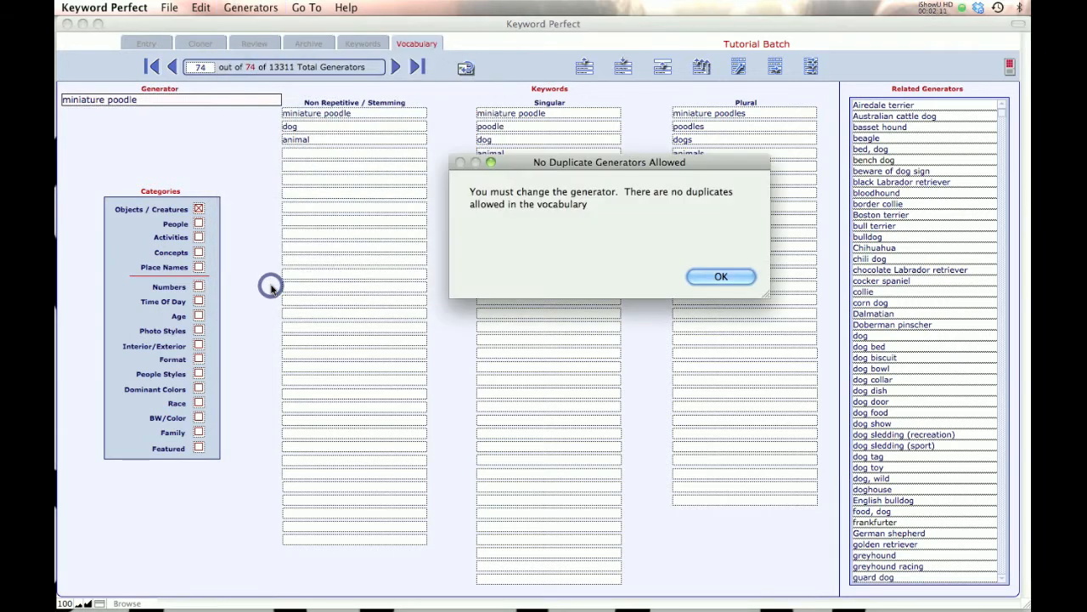
click(720, 277)
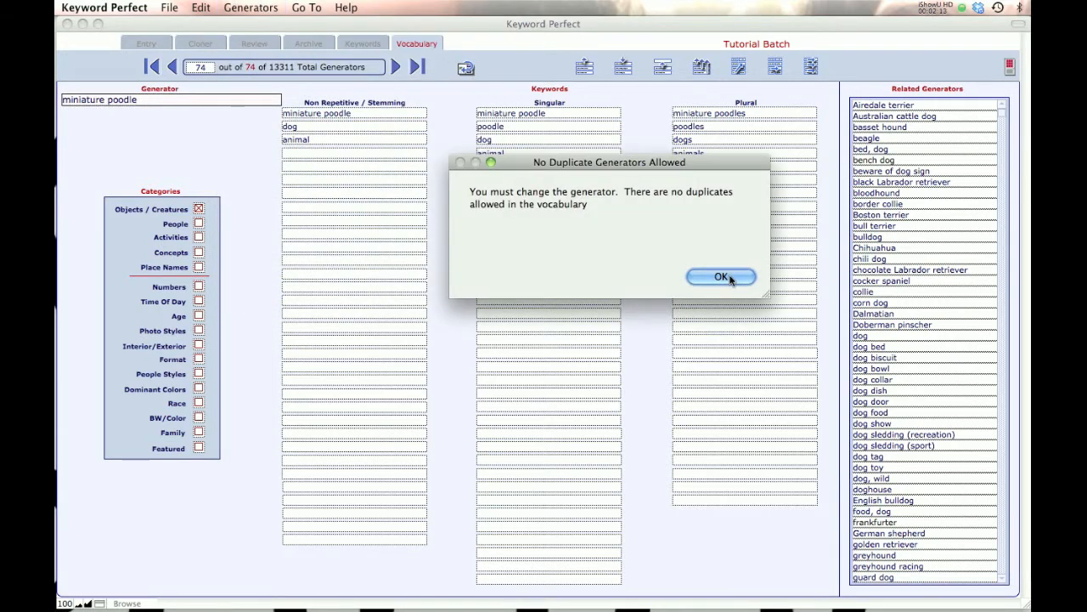
double_click(101, 100)
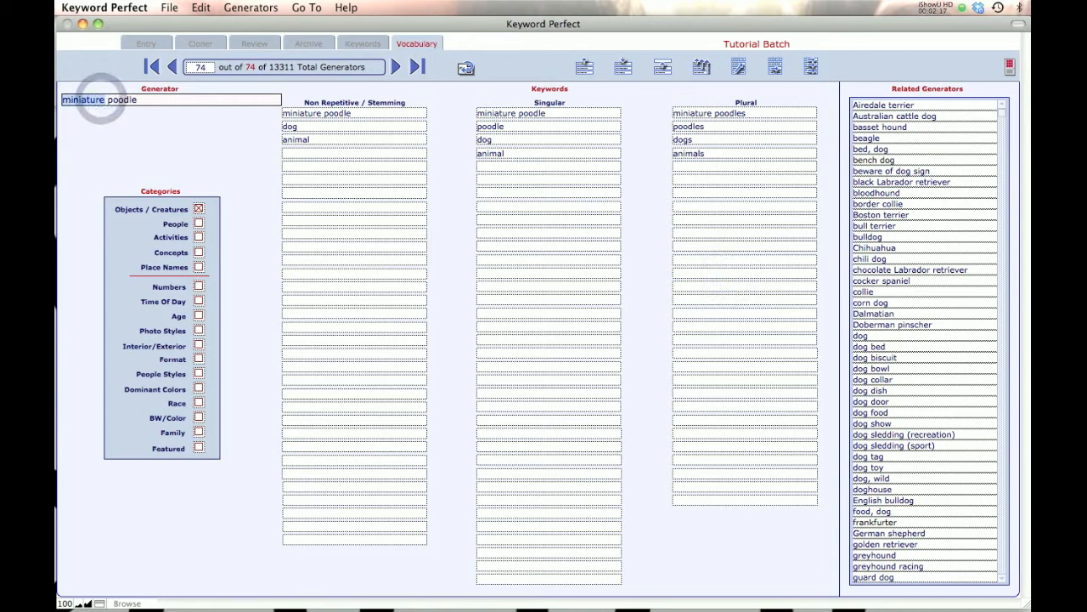
text(teacup)
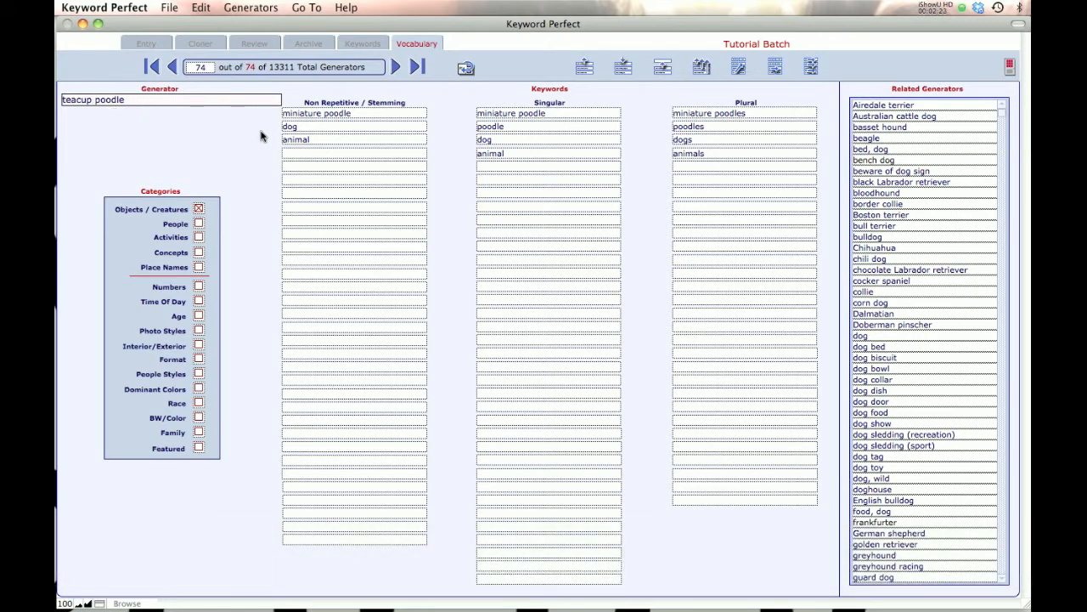
key(Return)
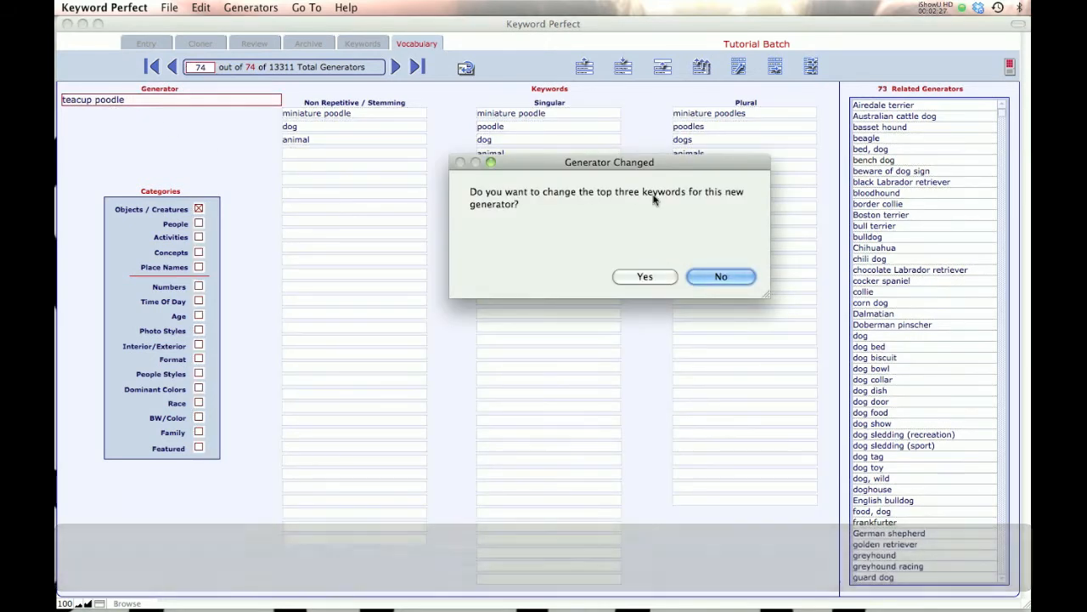
click(721, 276)
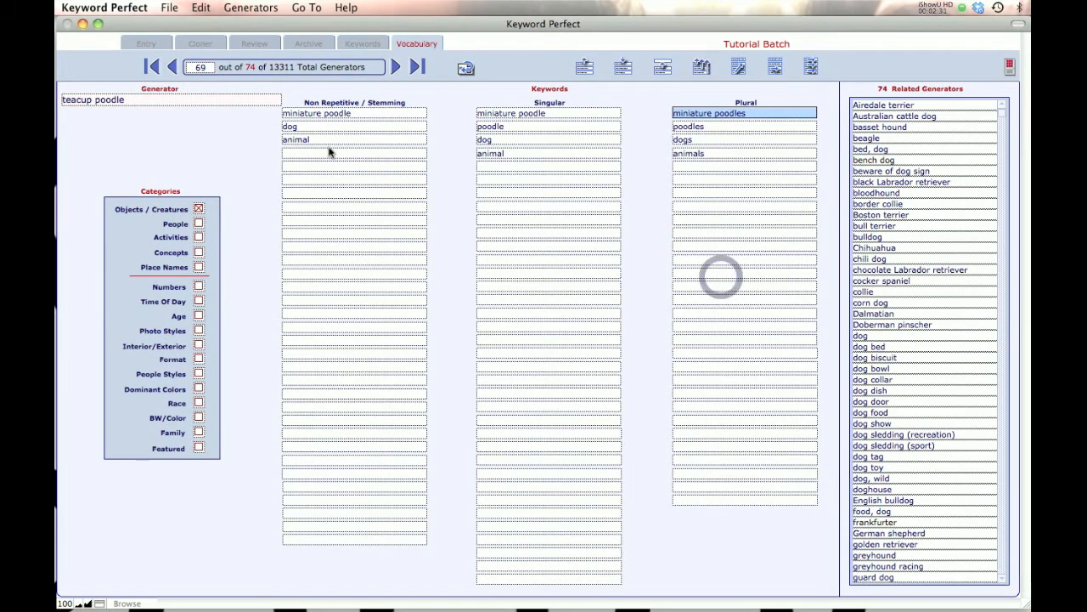
- Add "teacup poodle" to the Non Repetitive / Stemming keywords and copy it to the first open rows of the Singular and Plural columns
click(331, 153)
text(t)
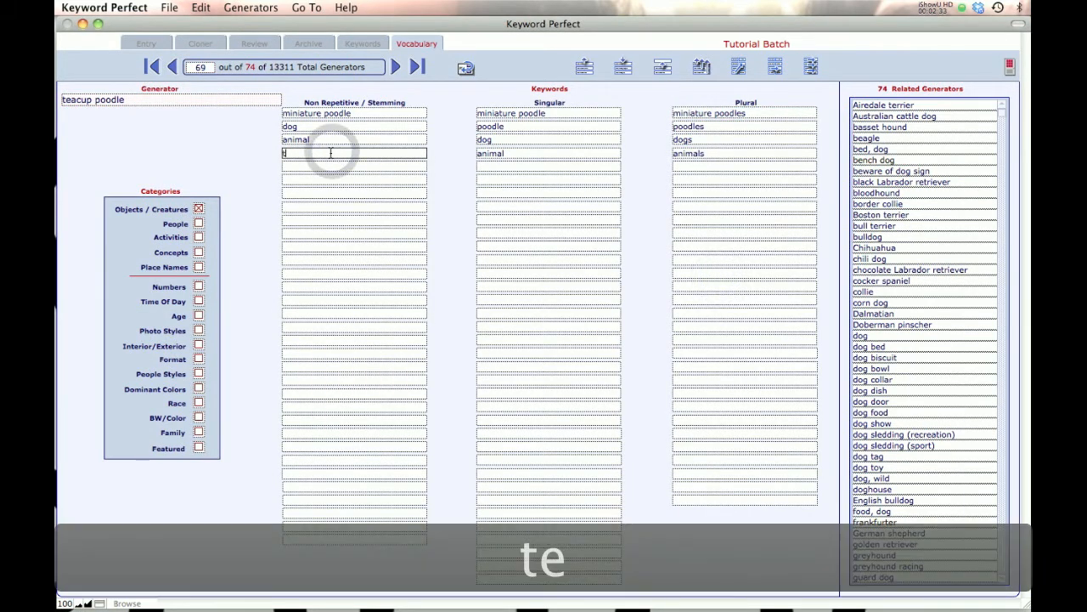
text(eacup poodle)
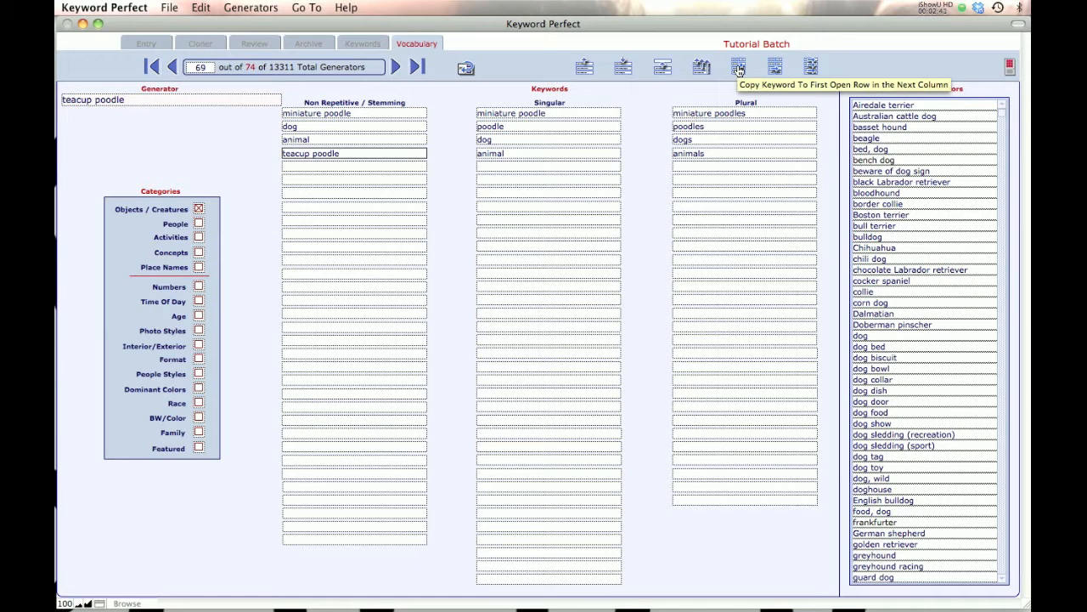
click(738, 68)
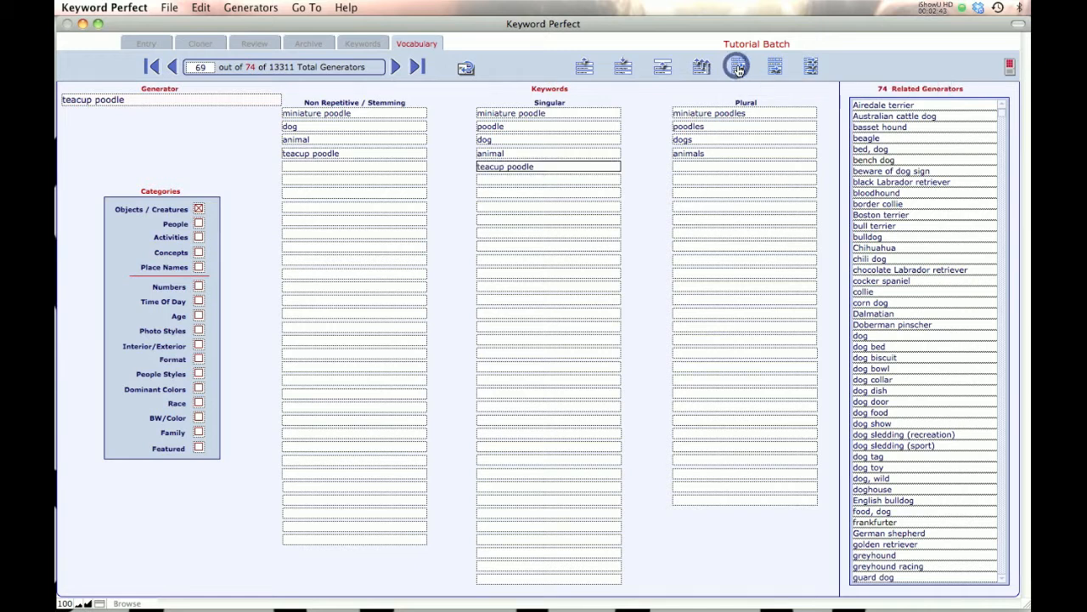
click(739, 67)
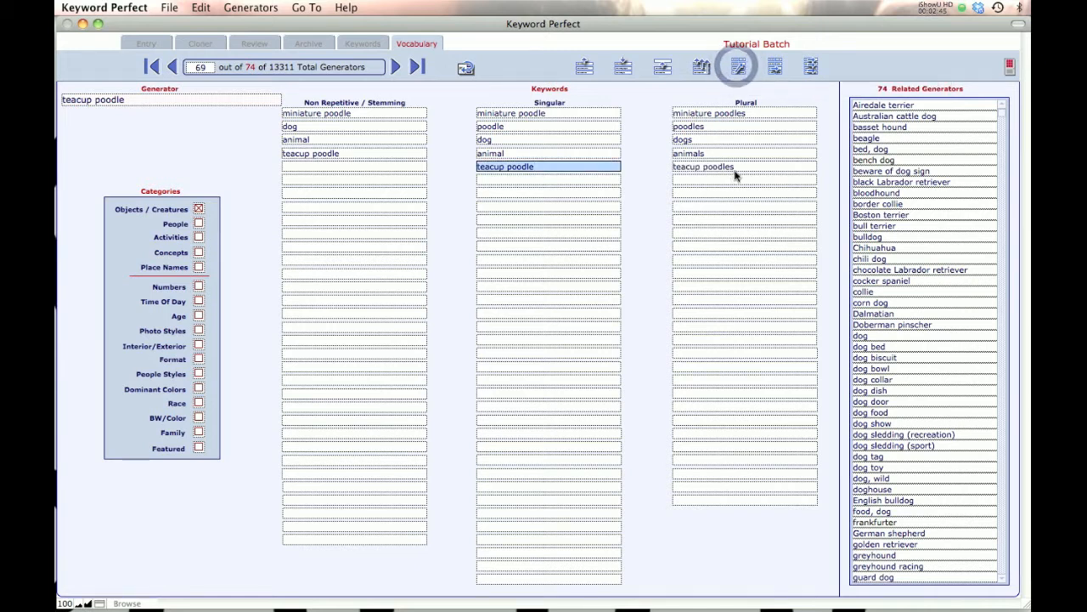
- Move "teacup poodle" up to the first row of the Non Repetitive / Stemming column
click(367, 156)
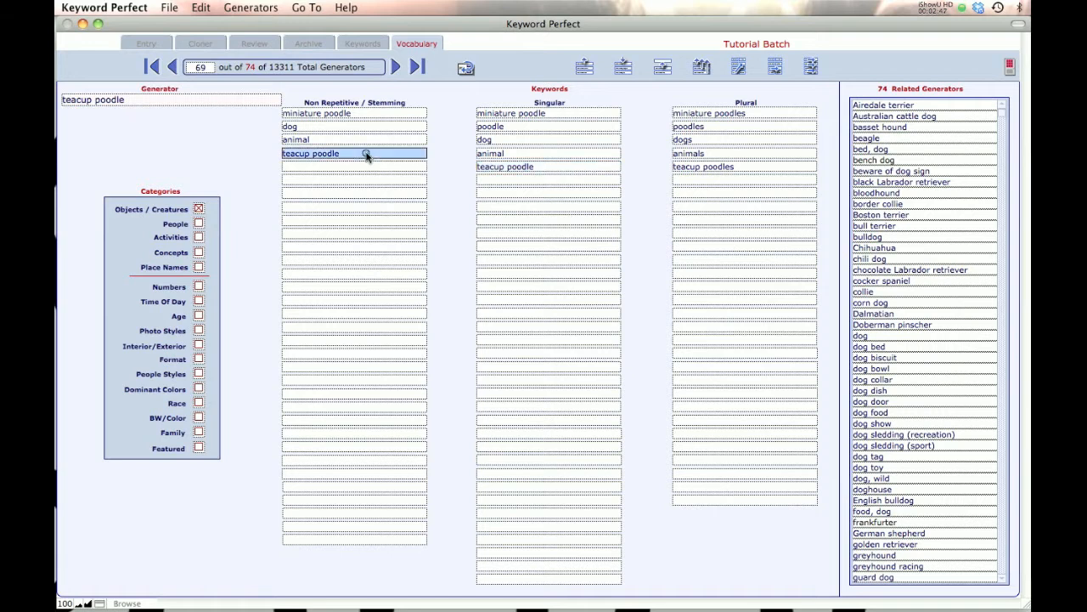
click(583, 67)
click(583, 67)
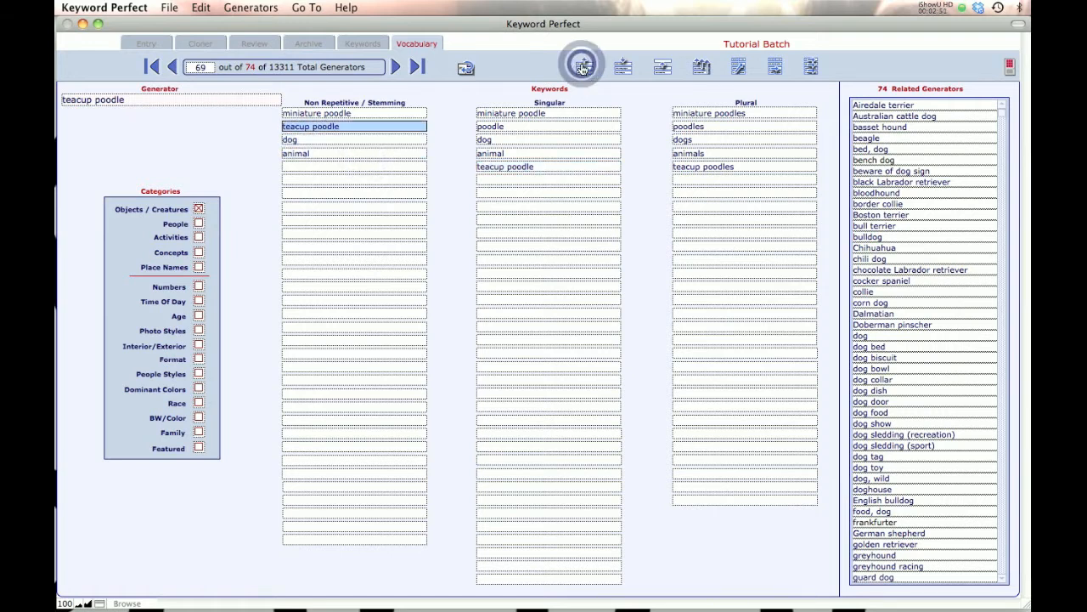
click(583, 67)
- Shorten the "miniature poodle" keyword in the Non Repetitive / Stemming column to "miniature"
click(355, 128)
click(355, 127)
key(BackSpace)
key(BackSpace)
key(BackSpace)
key(BackSpace)
key(BackSpace)
key(BackSpace)
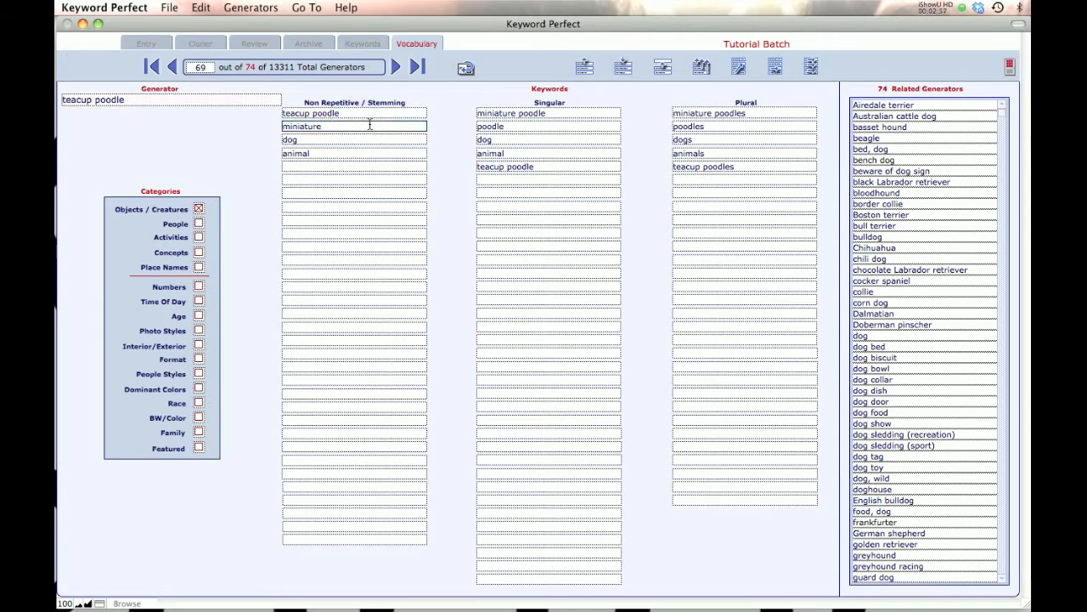
- Move "teacup poodle" up to the first row of the Singular column together with its plural
click(528, 167)
click(583, 65)
click(583, 66)
click(583, 65)
click(583, 65)
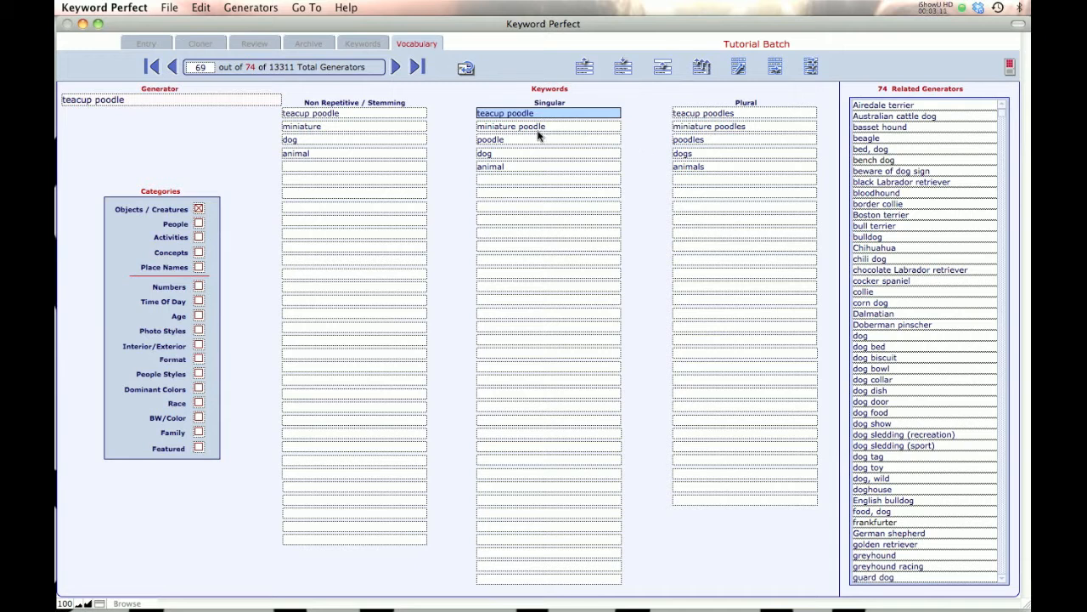
- Clear all five Plural keywords and refill the column by copying all Singular keywords to it
click(746, 116)
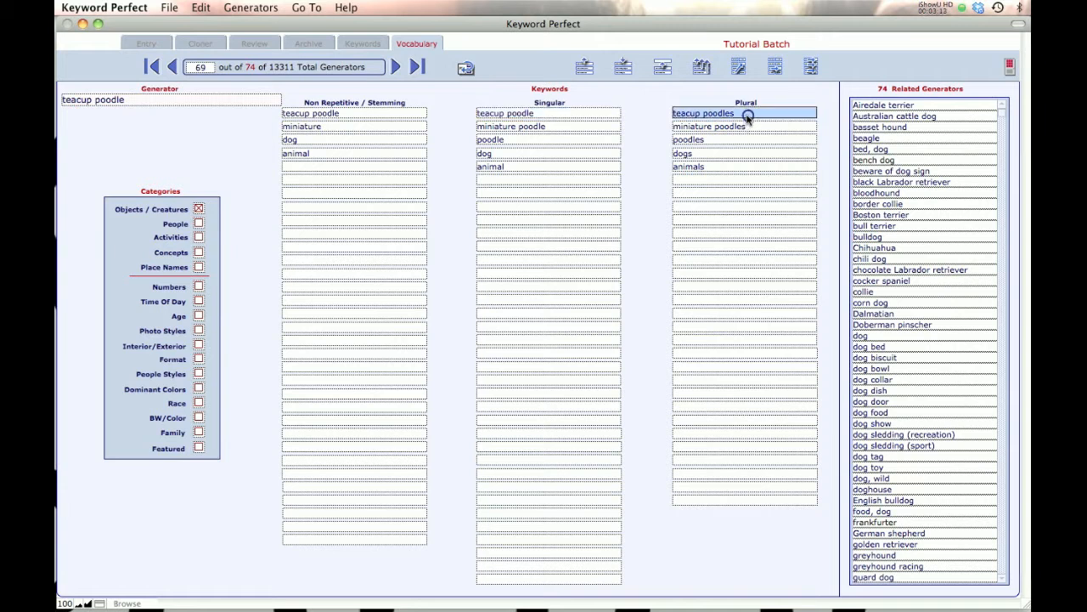
key(BackSpace)
key(Tab)
key(BackSpace)
key(Tab)
key(BackSpace)
key(Tab)
key(BackSpace)
key(Tab)
key(BackSpace)
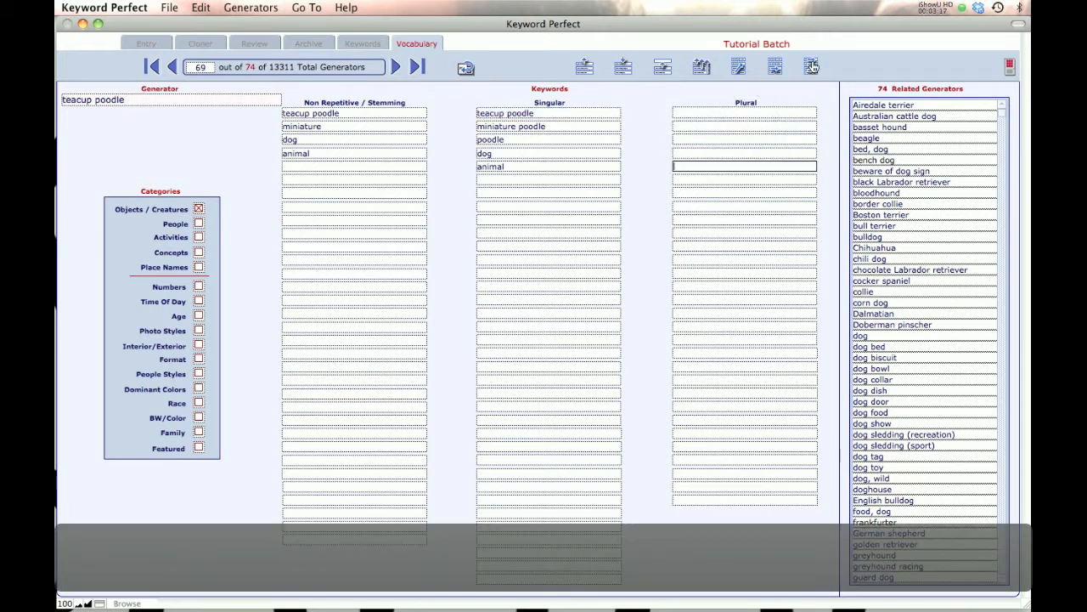
click(548, 113)
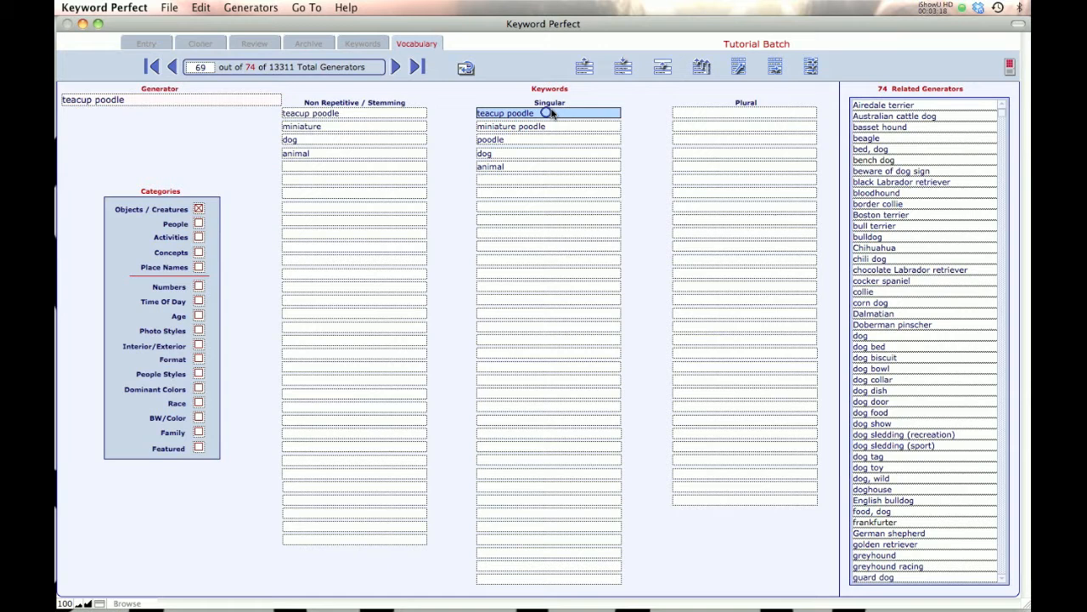
click(811, 68)
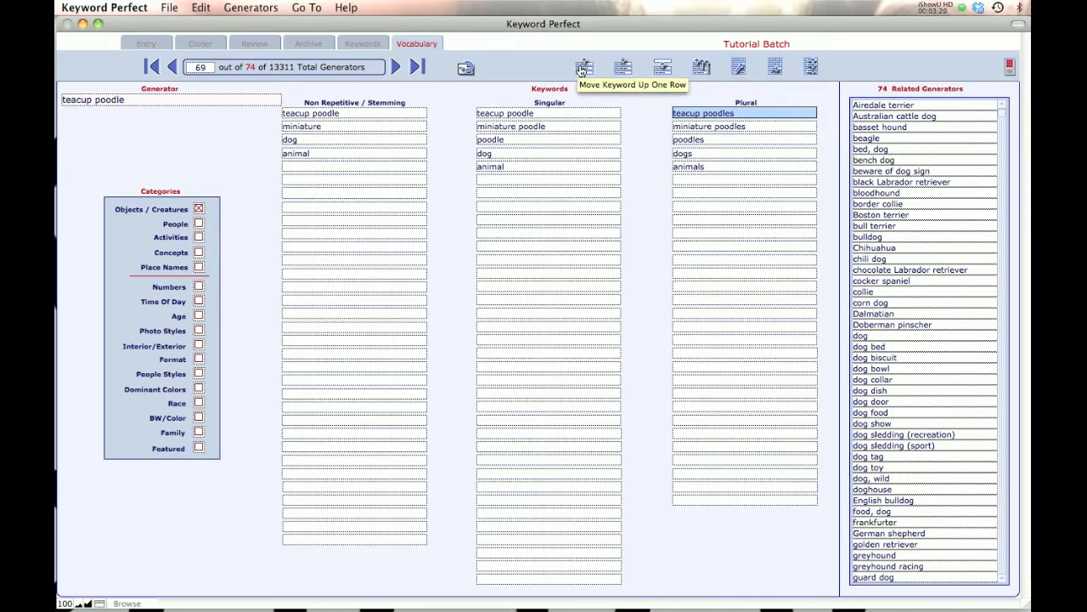
- Move "teacup poodle" down one row in the Singular column
click(577, 113)
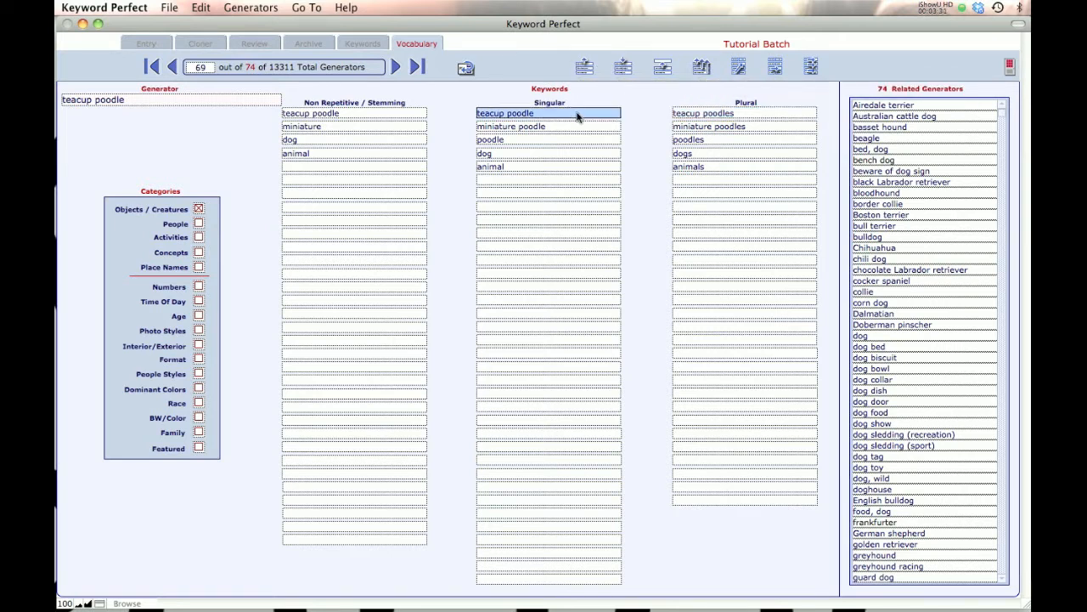
click(624, 70)
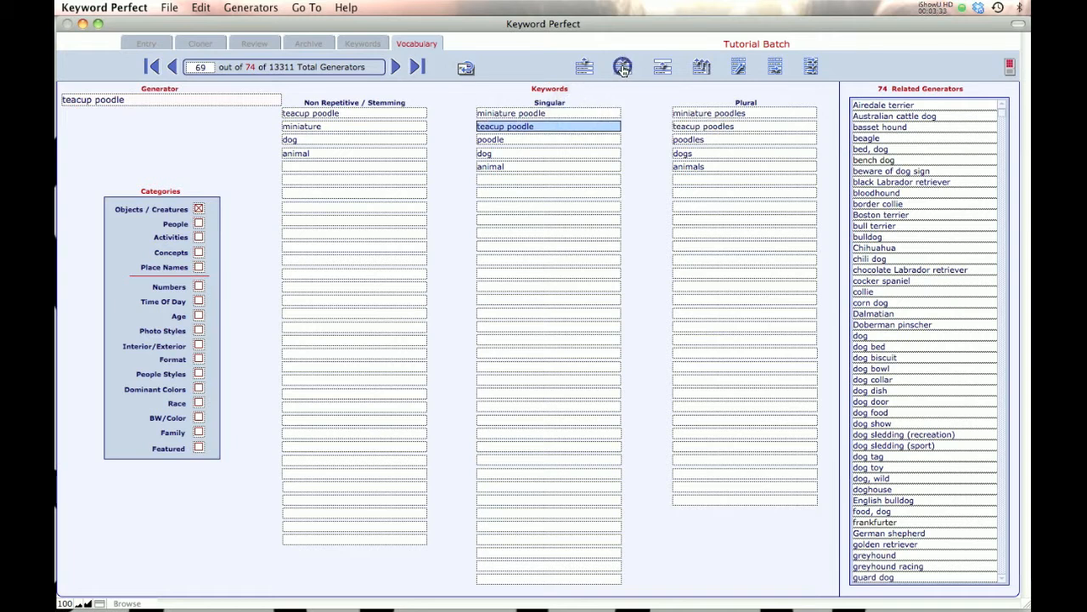
- Move "teacup poodle" up to the first row of the Singular column and return to image entry
click(583, 68)
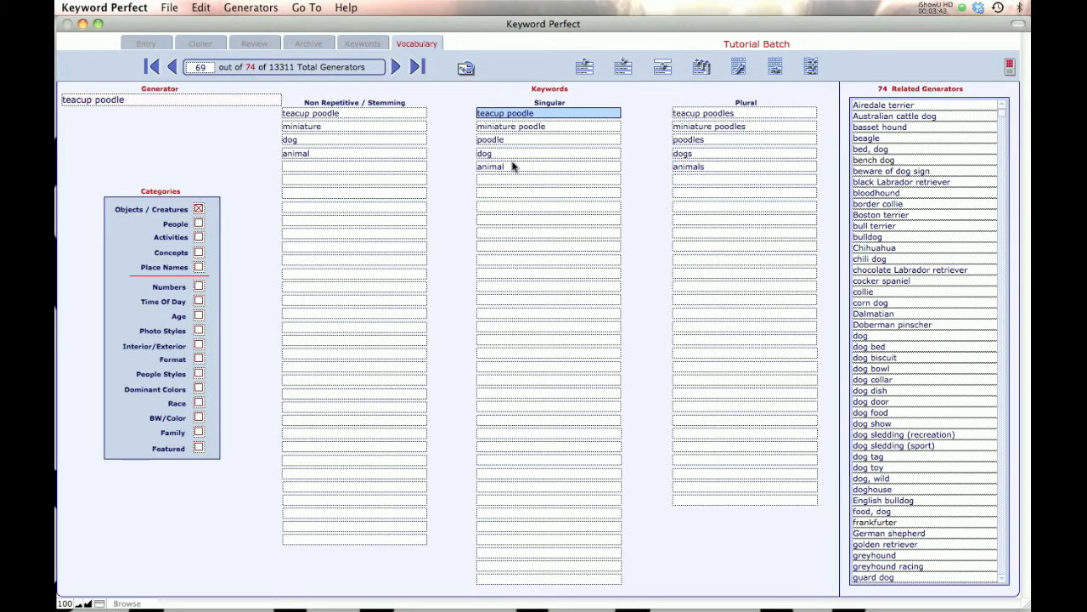
click(464, 69)
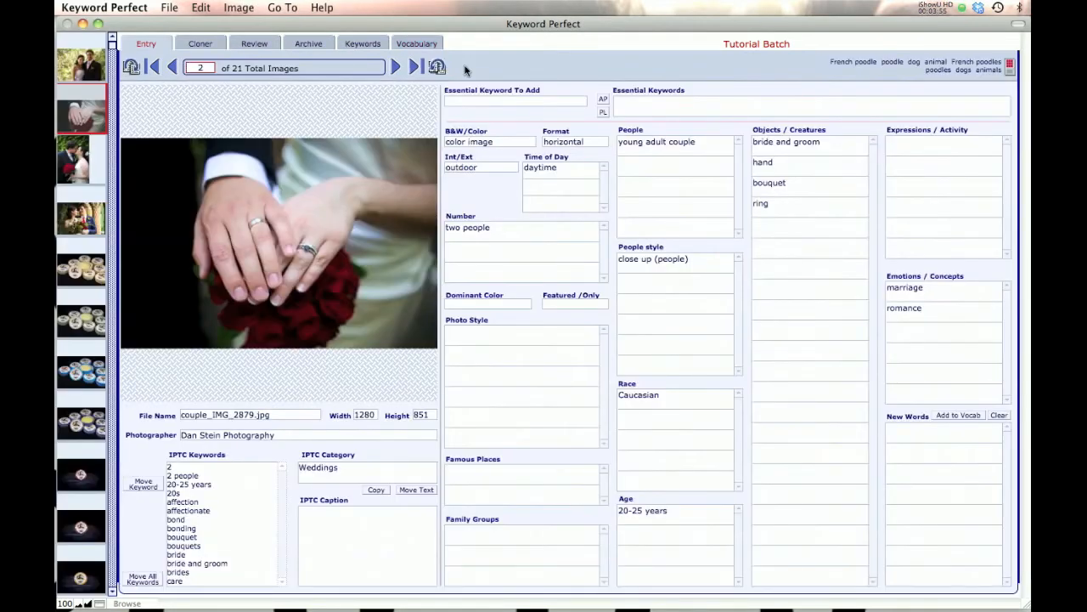
- Enter "French poodle" below "ring" in the Objects / Creatures column and add it to the vocabulary as a new generator
click(772, 224)
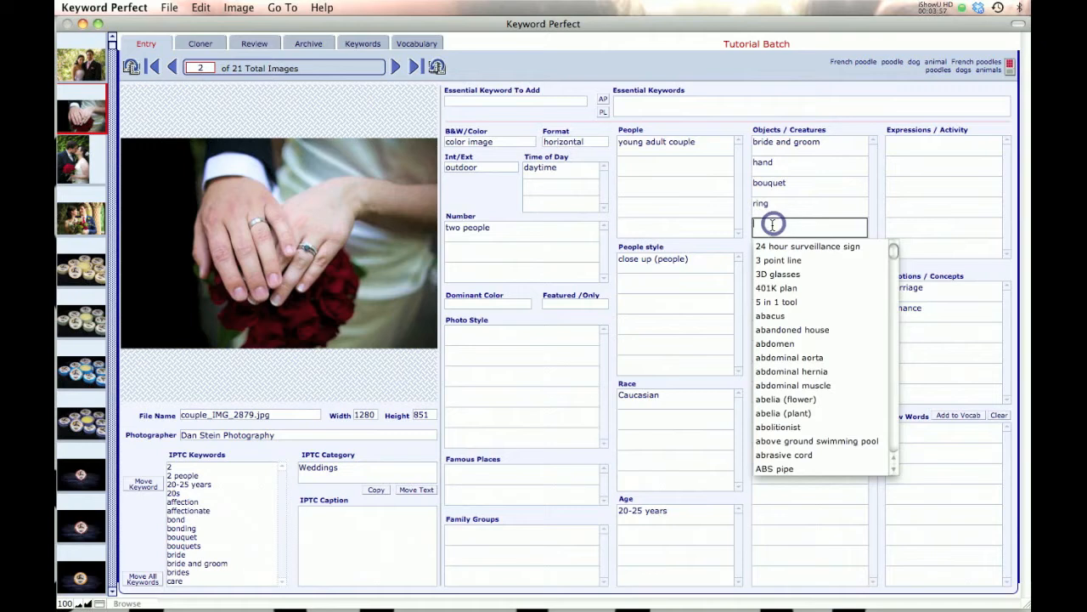
text(French)
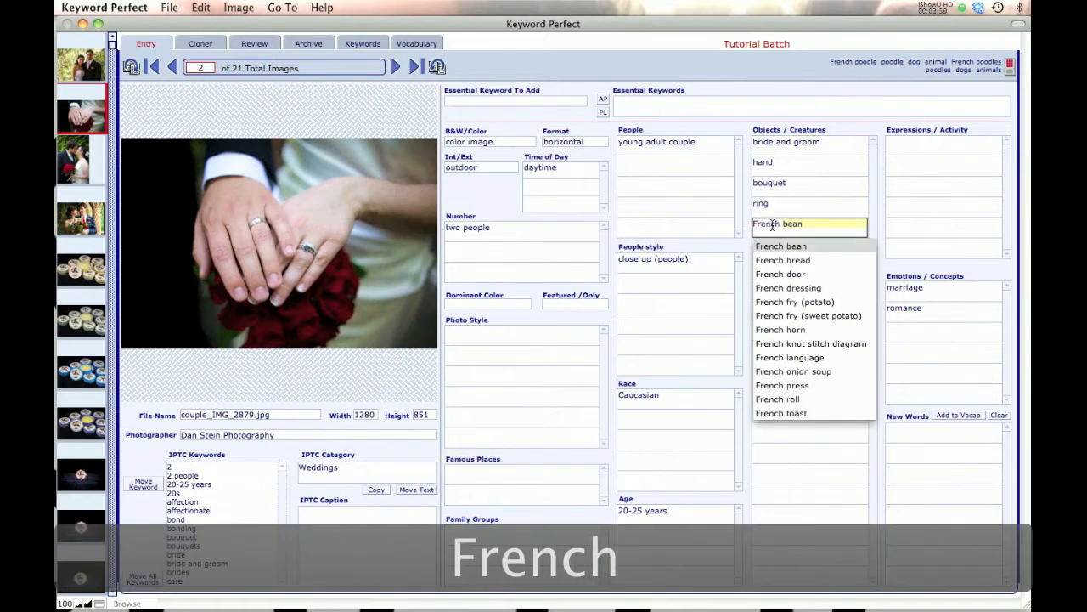
text( poodle)
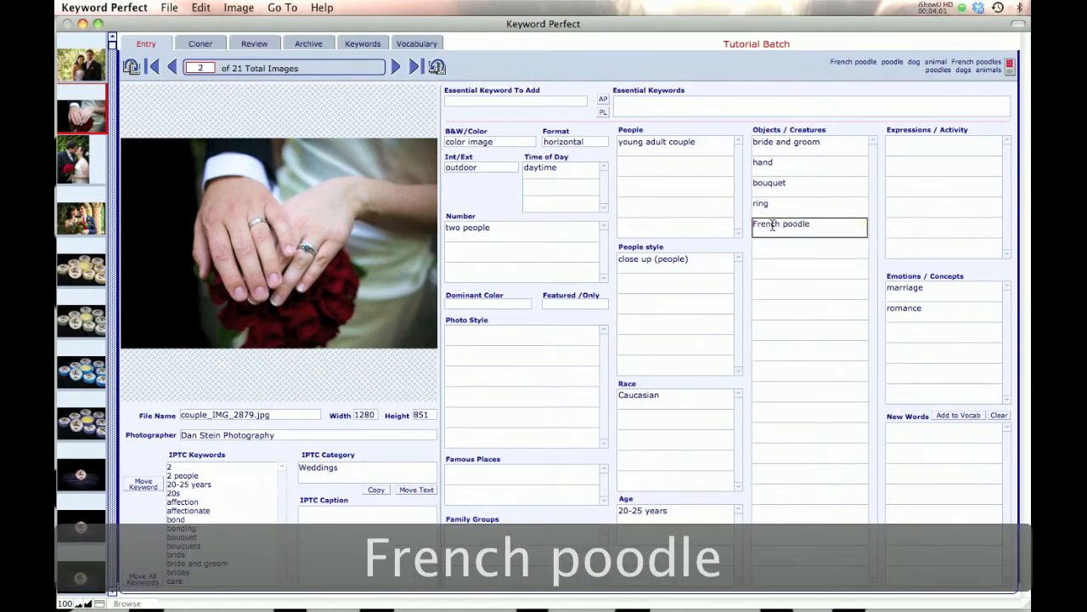
key(Return)
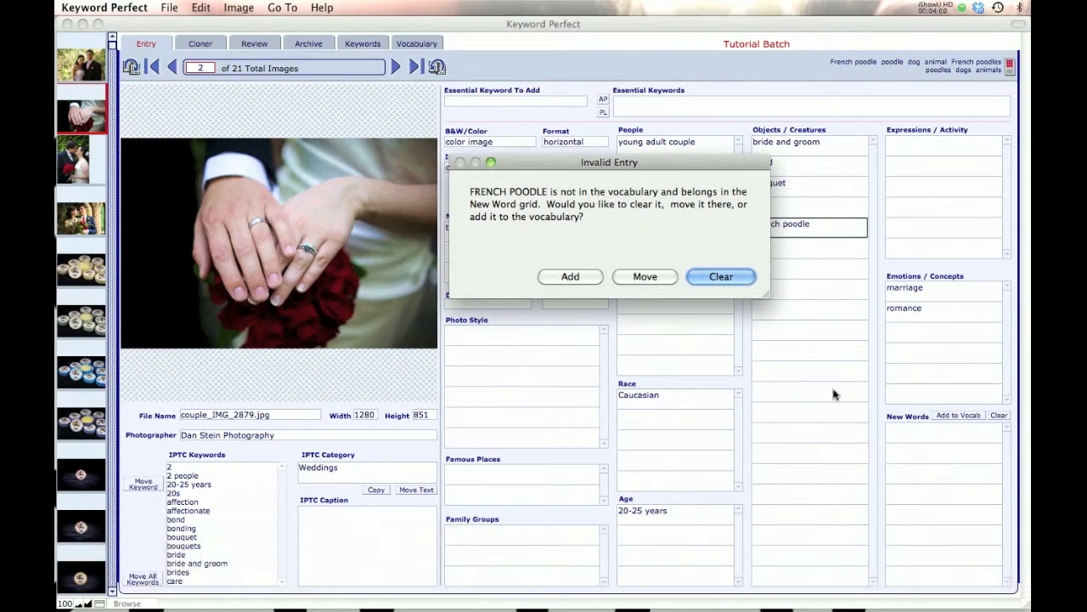
click(568, 277)
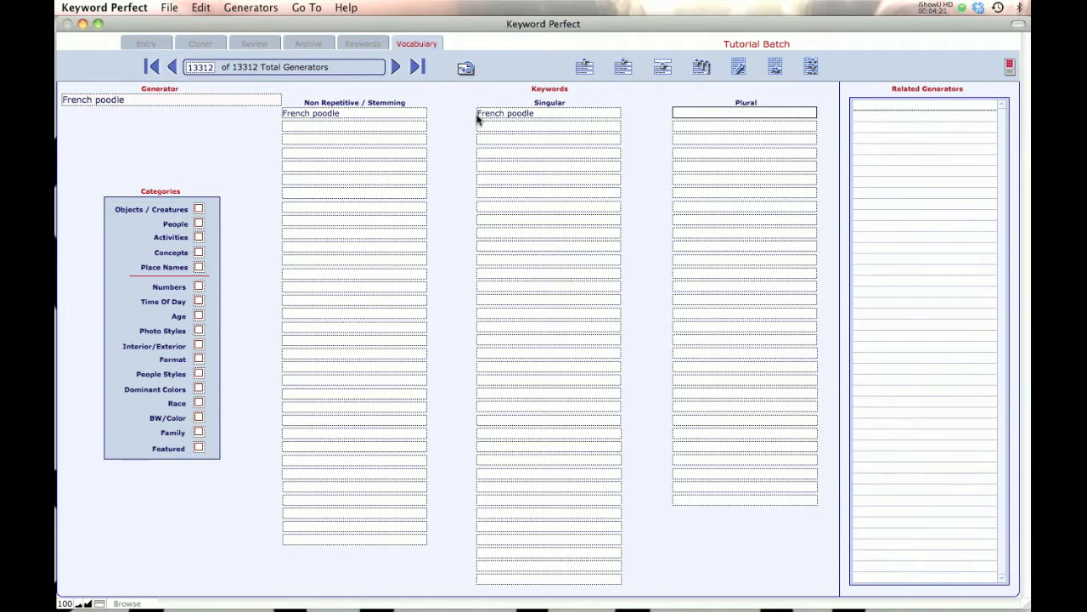
- Pluralize the Singular keyword "French poodle" and add all keywords from the "poodle" generator to the French poodle generator
click(540, 118)
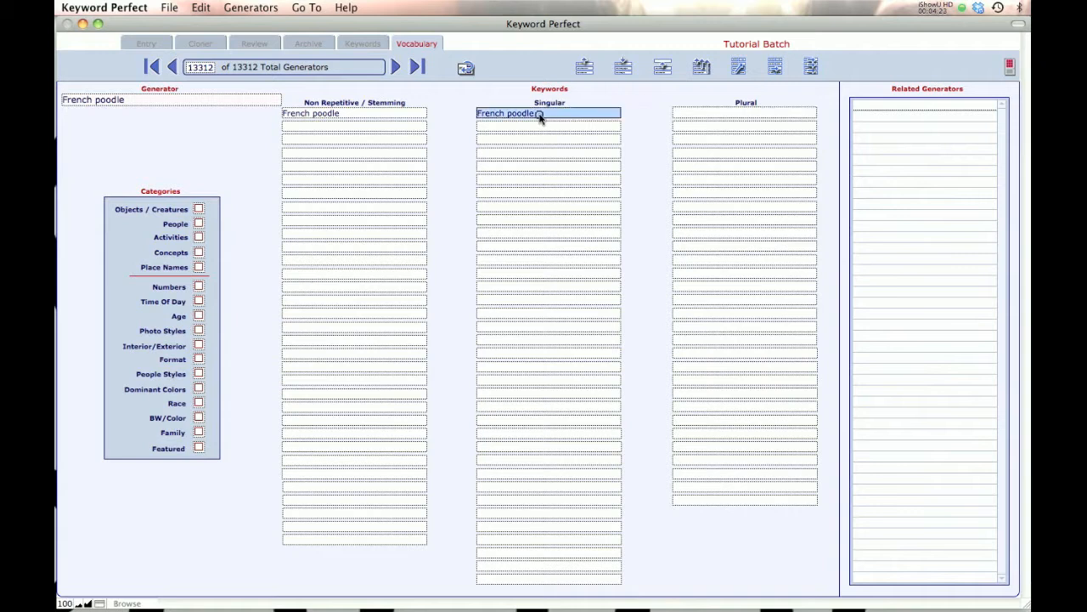
click(775, 68)
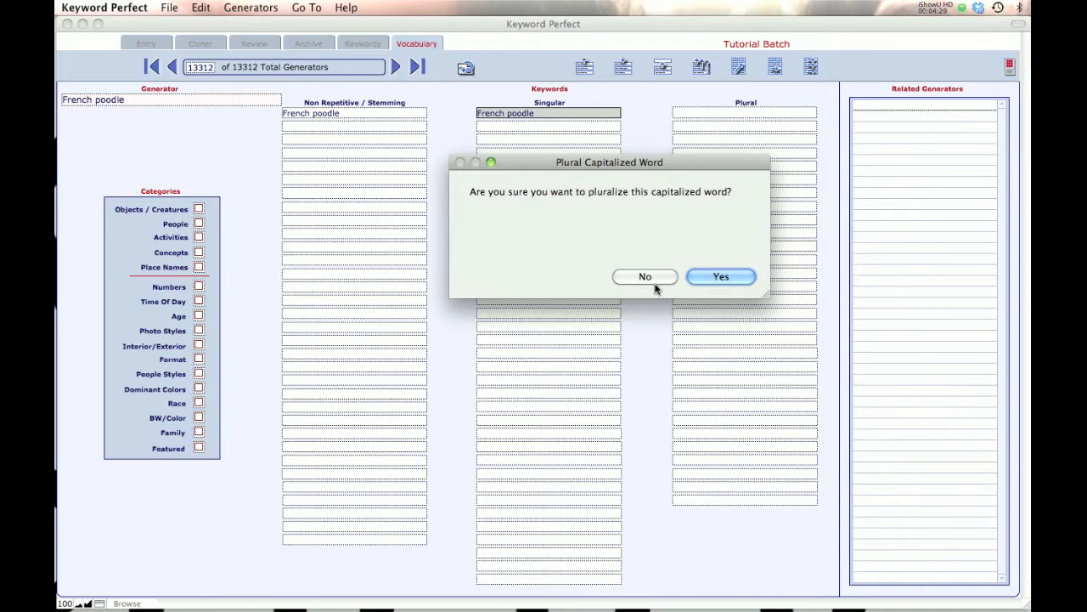
click(706, 279)
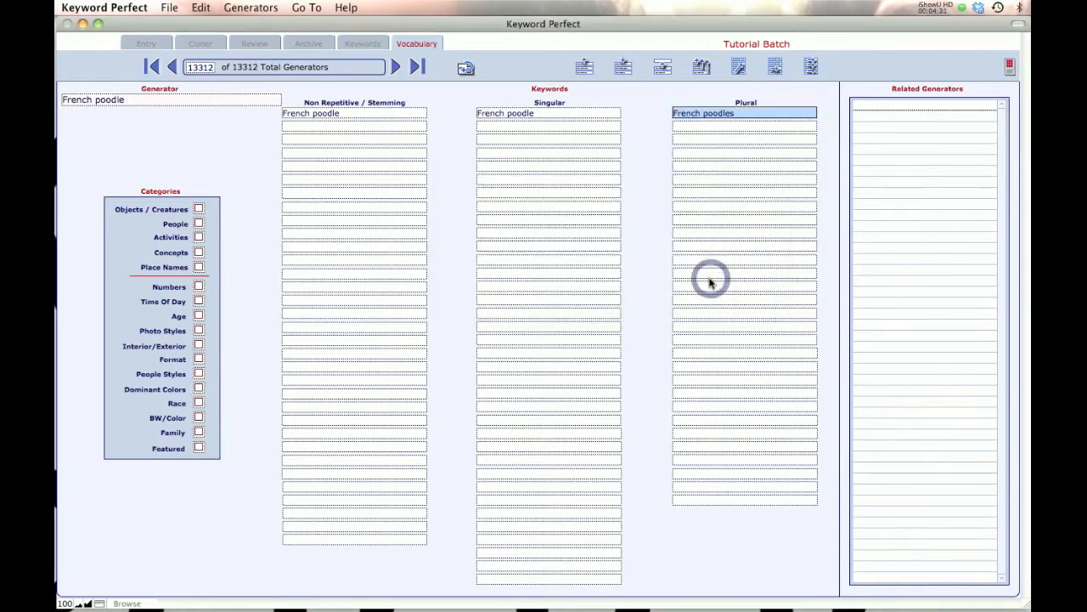
key(super+w)
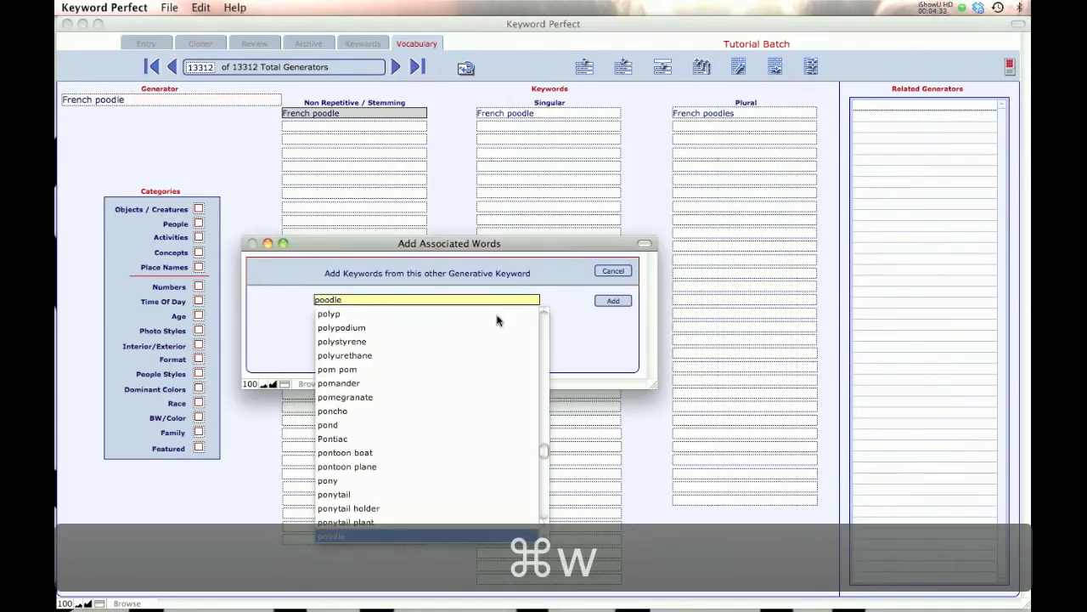
click(612, 304)
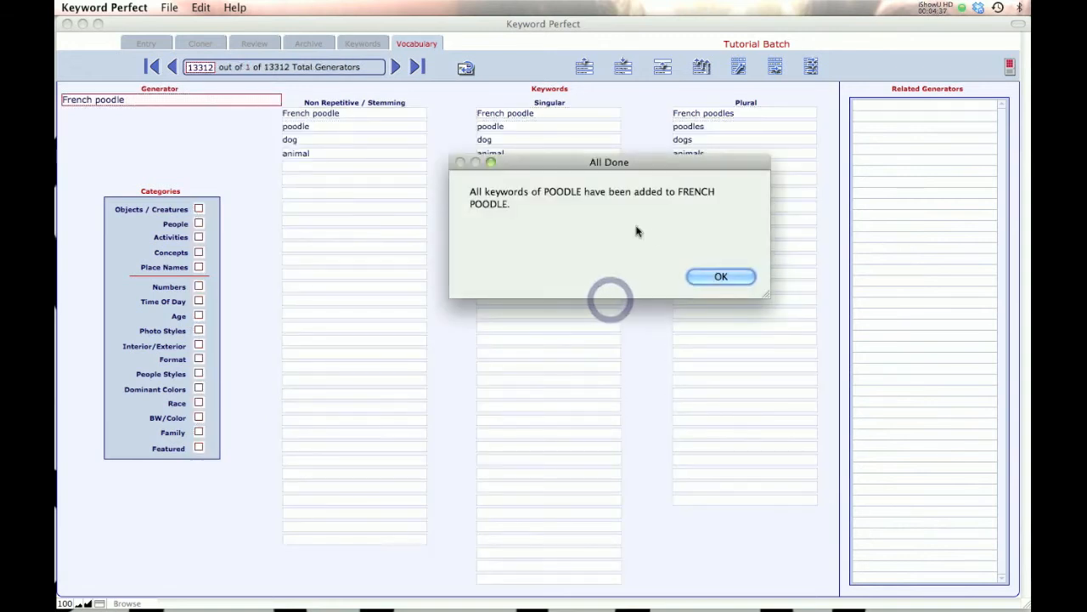
click(718, 279)
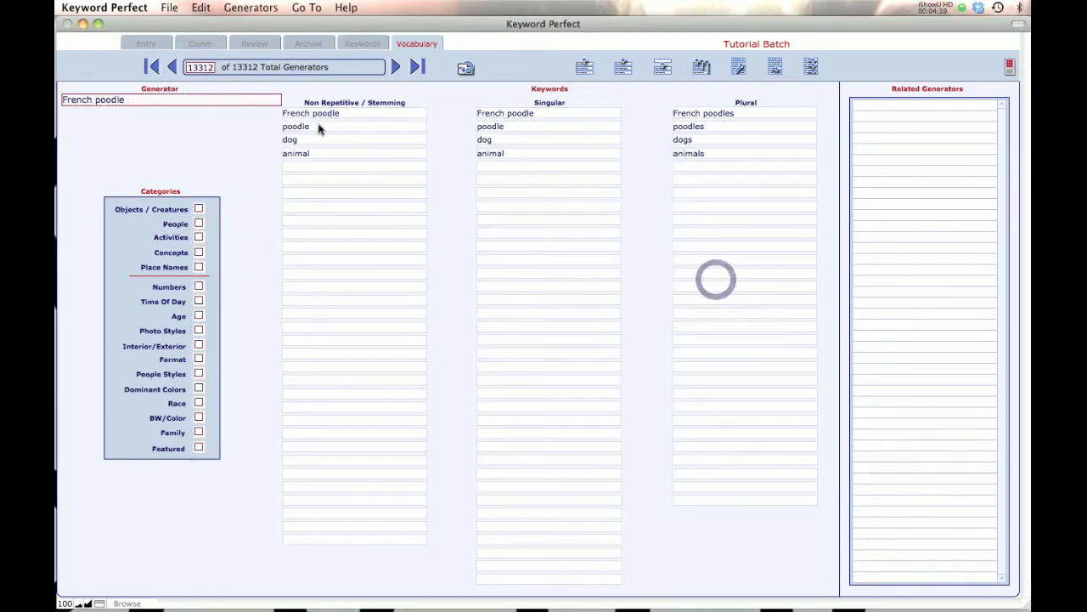
- Remove "poodle" from the Non Repetitive / Stemming column, close the gap, and assign French poodle to the Objects / Creatures category
click(319, 126)
key(BackSpace)
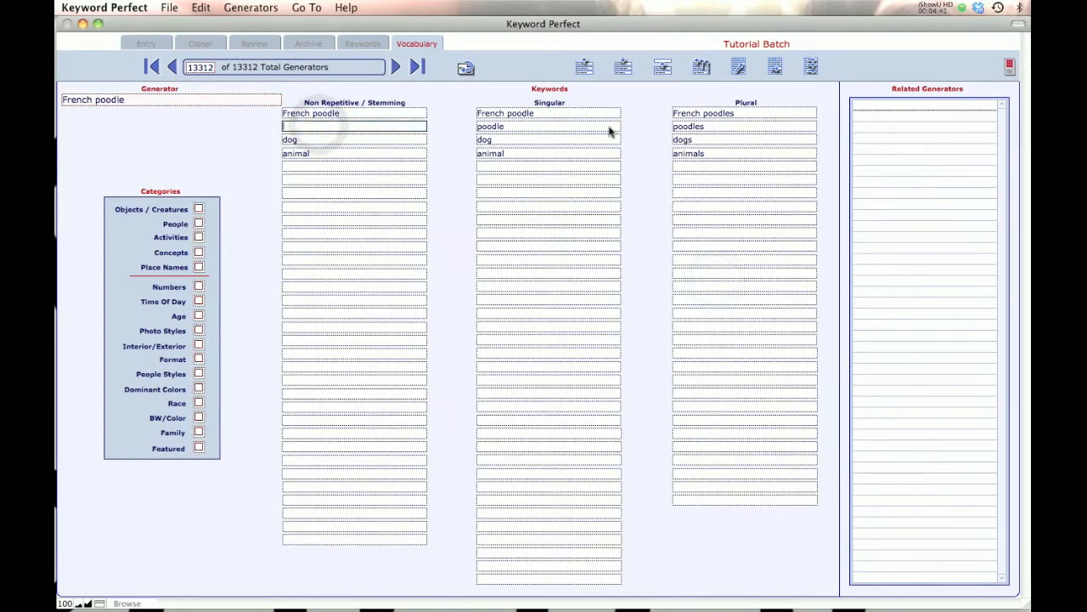
click(701, 66)
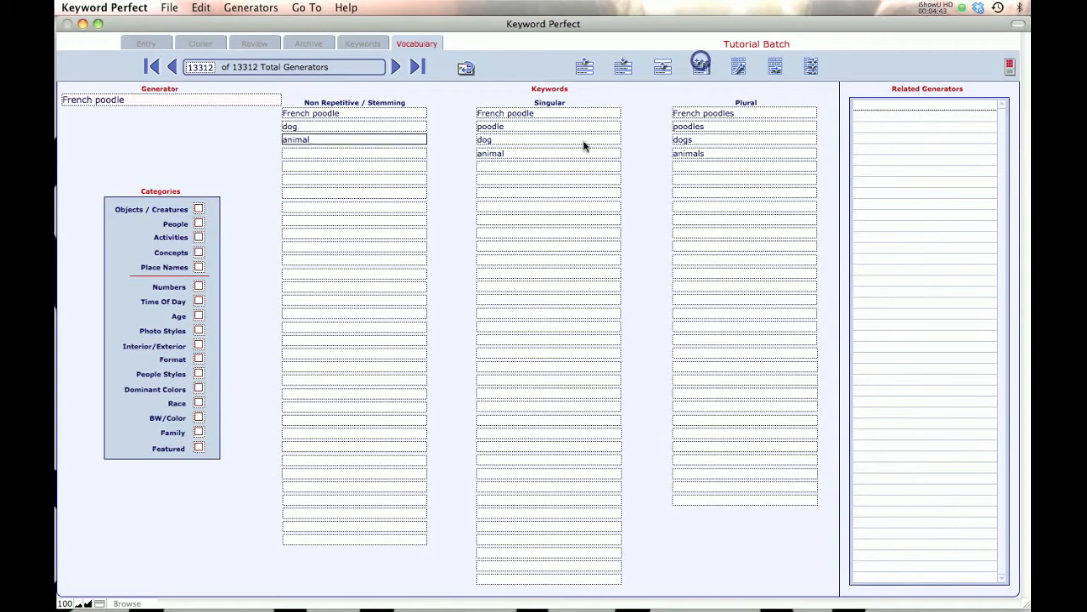
click(198, 209)
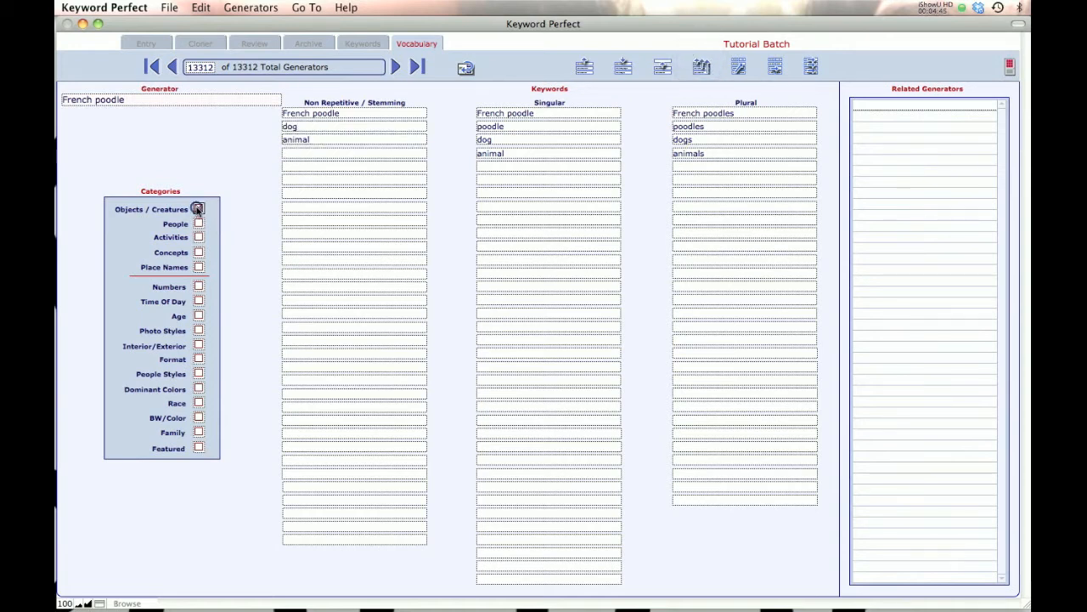
- Return to image entry, enter "standard poodle" in the first New Words row and add it to the vocabulary
click(466, 69)
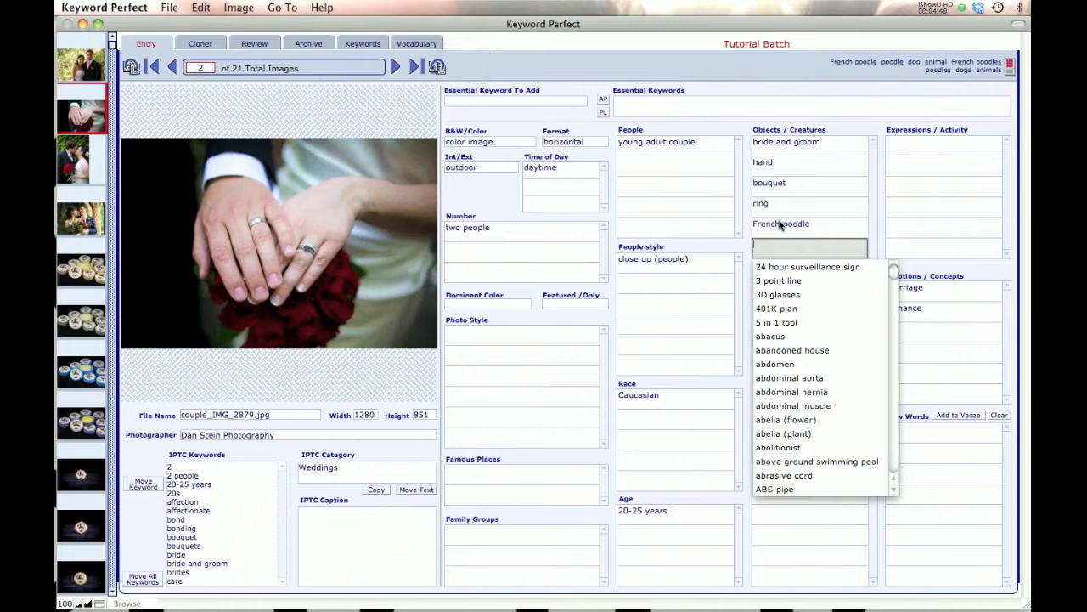
click(936, 429)
text(standar)
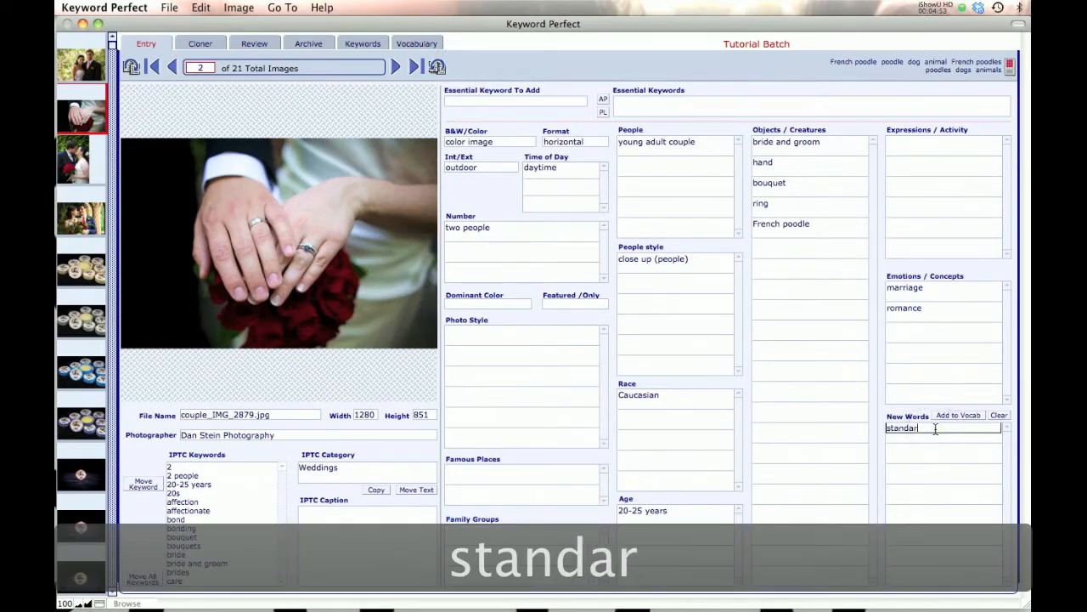
text(d poodle)
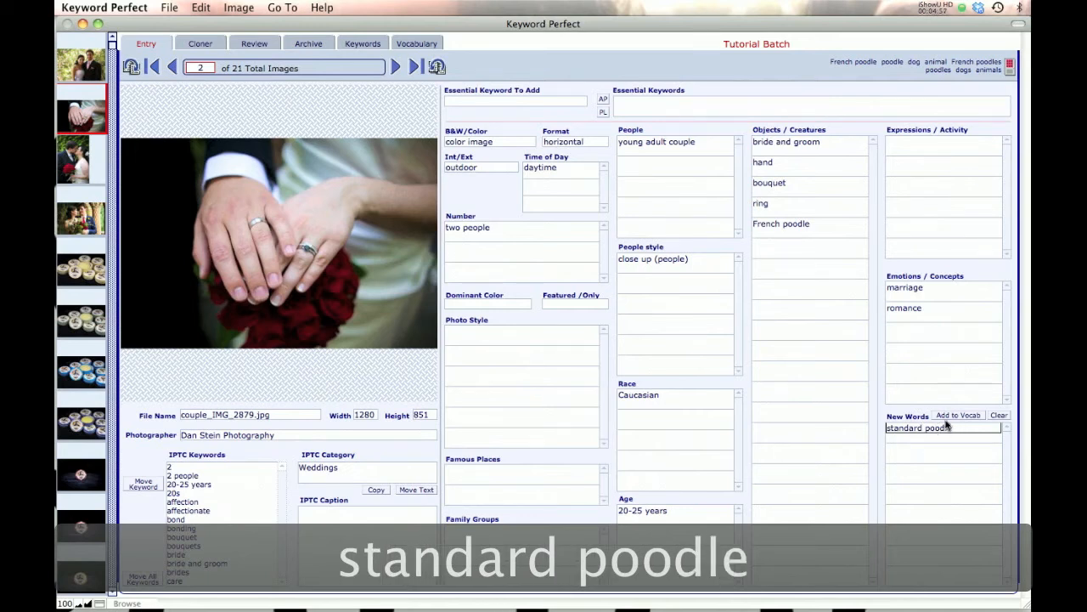
click(960, 415)
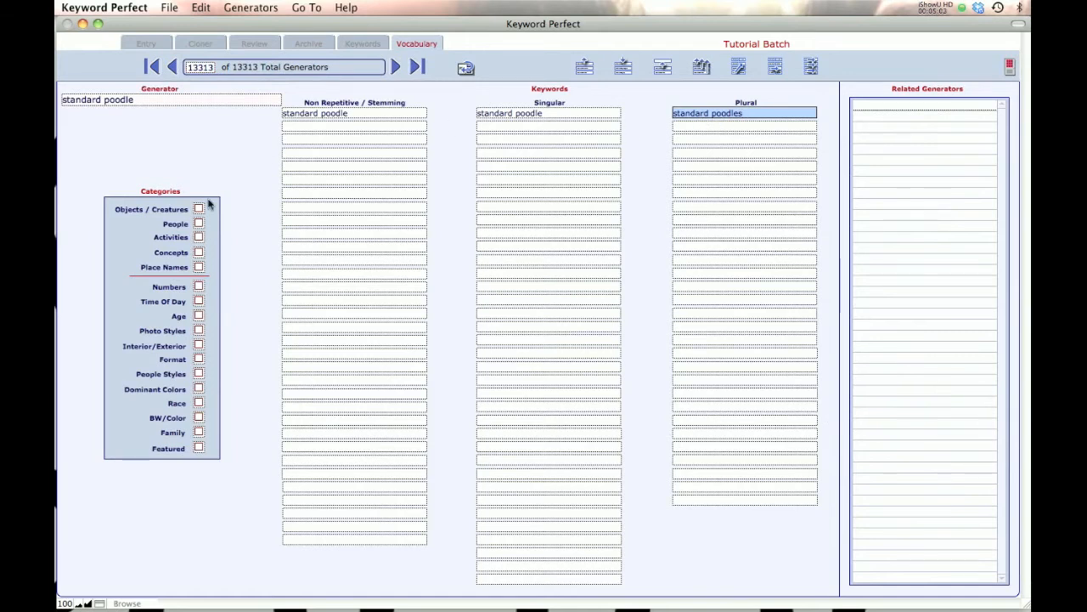
- Assign standard poodle to the Objects / Creatures category and add all keywords from the "poodle" generator to it
click(199, 209)
key(super+w)
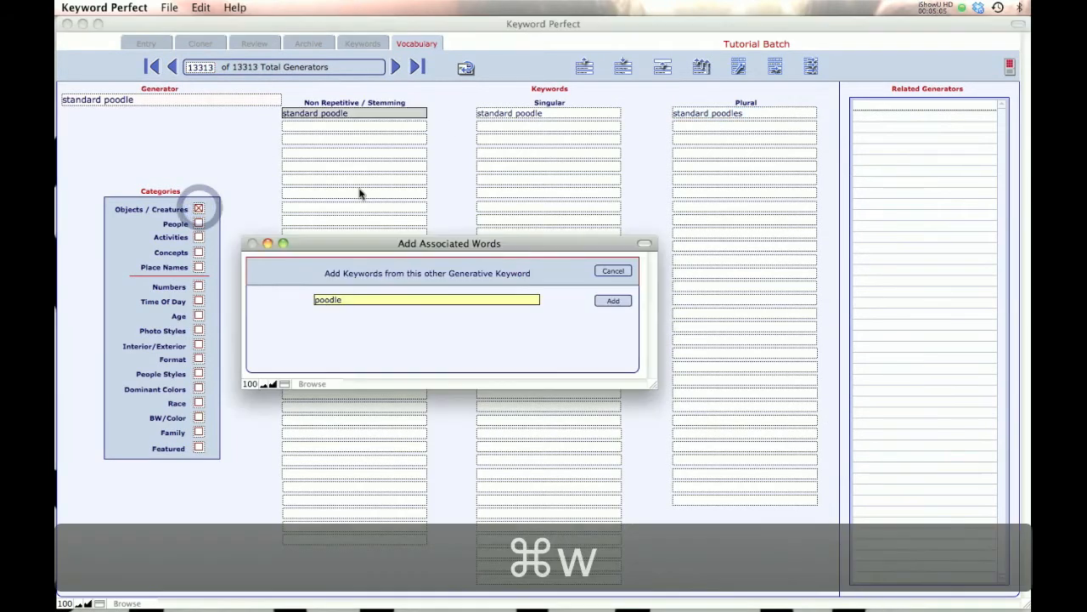
click(607, 303)
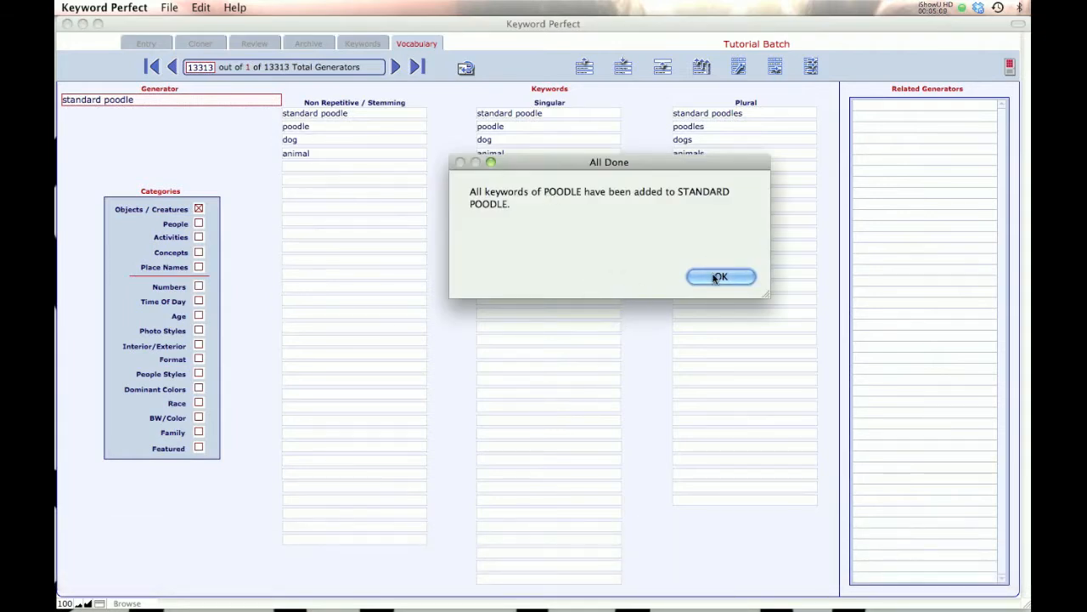
click(720, 277)
- Remove "poodle" from the standard poodle generator's Non Repetitive / Stemming column and close the gap
click(318, 125)
key(BackSpace)
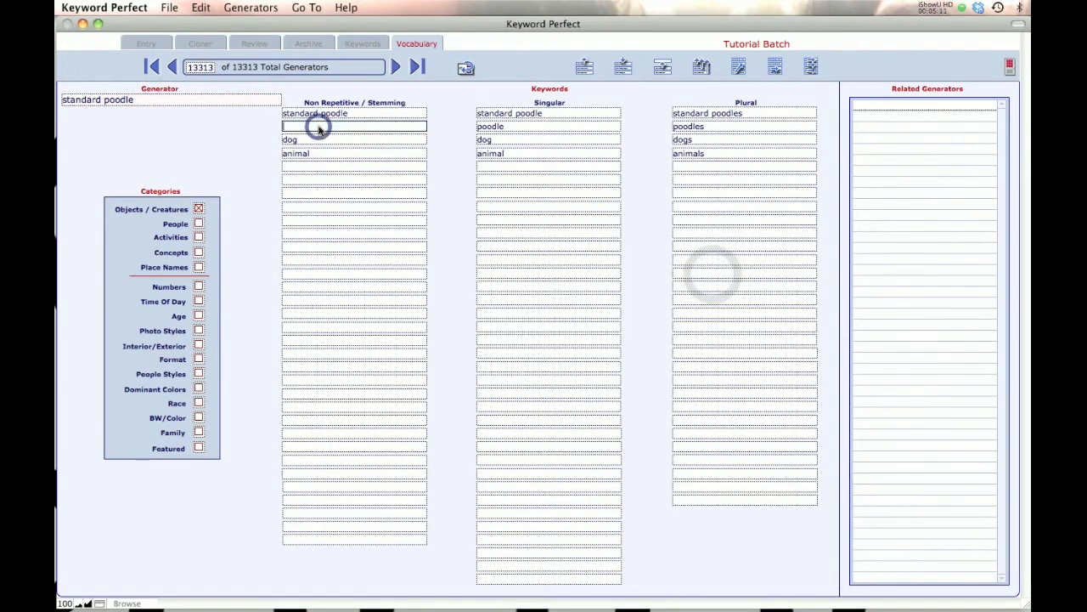
click(701, 75)
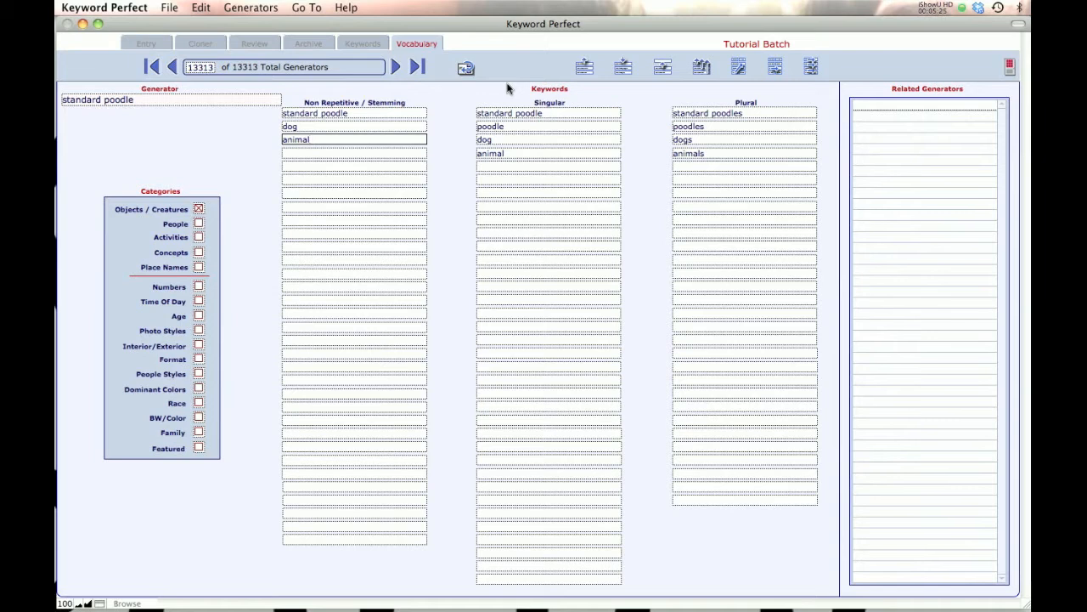
- Search all keyword columns of the vocabulary for generators containing "poodle"
key(super+f)
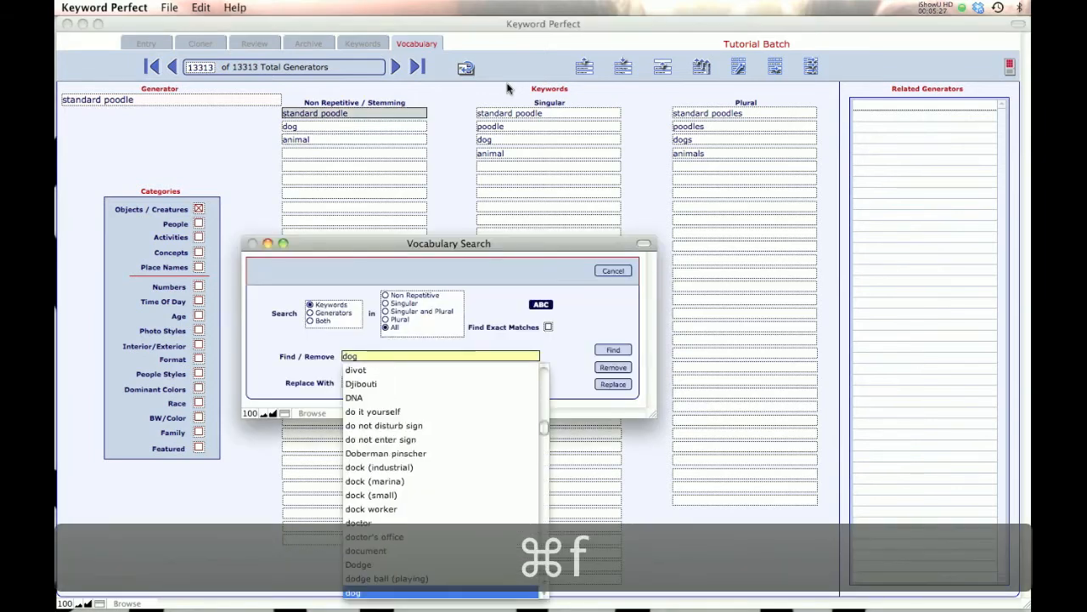
text(poodle)
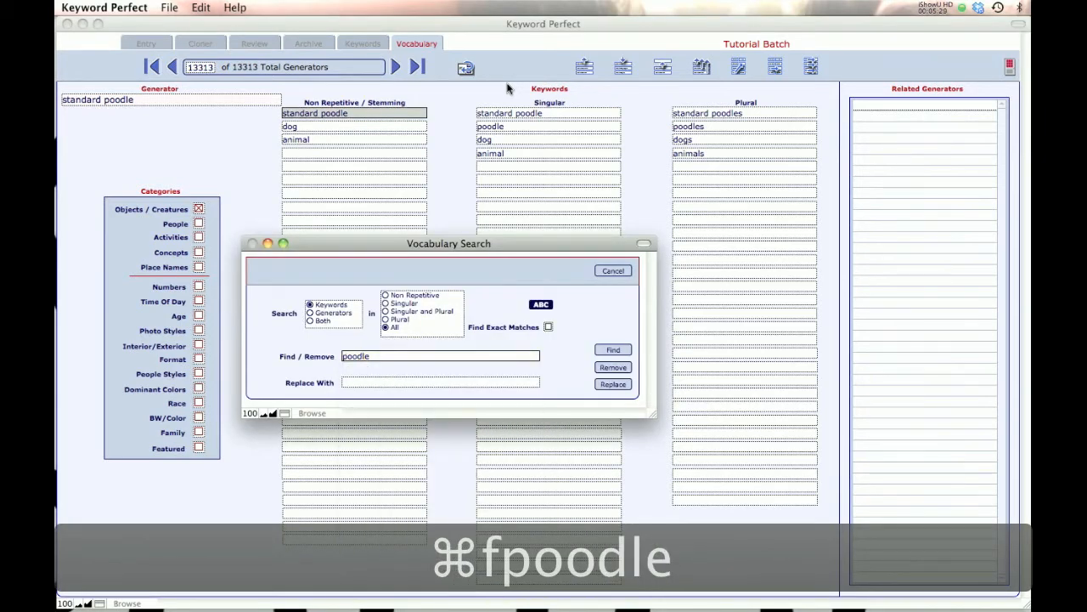
click(614, 351)
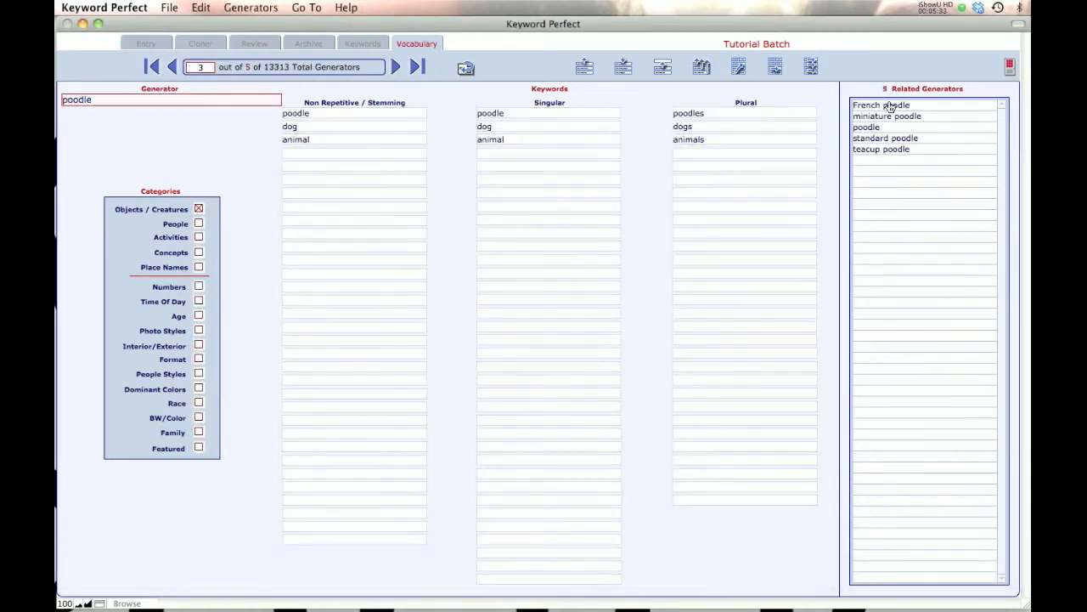
- Delete the "French poodle" generator from the vocabulary together with all its occurrences in the program
click(880, 105)
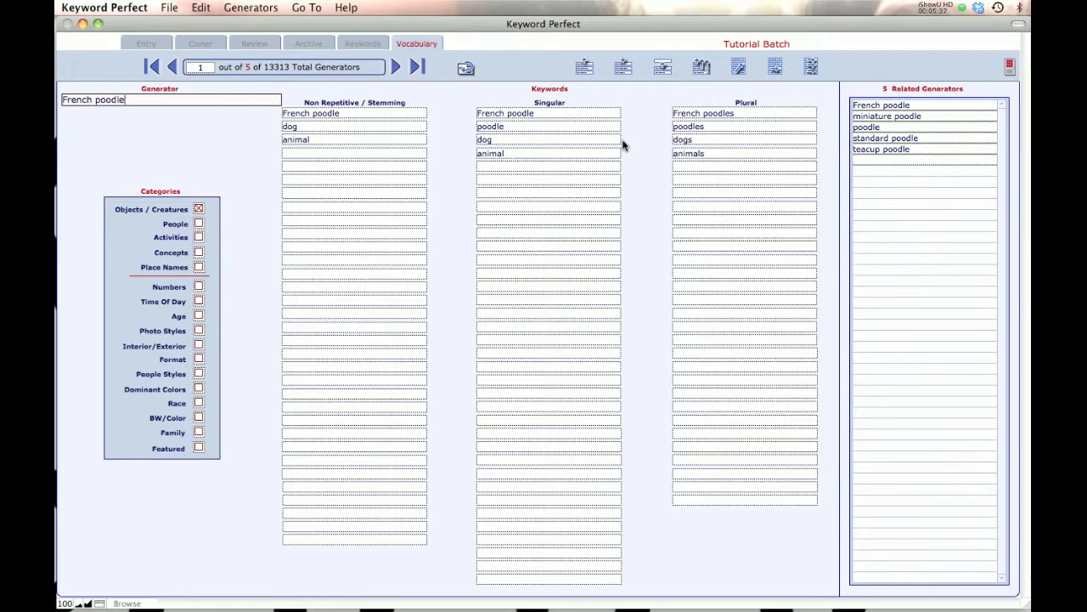
click(250, 8)
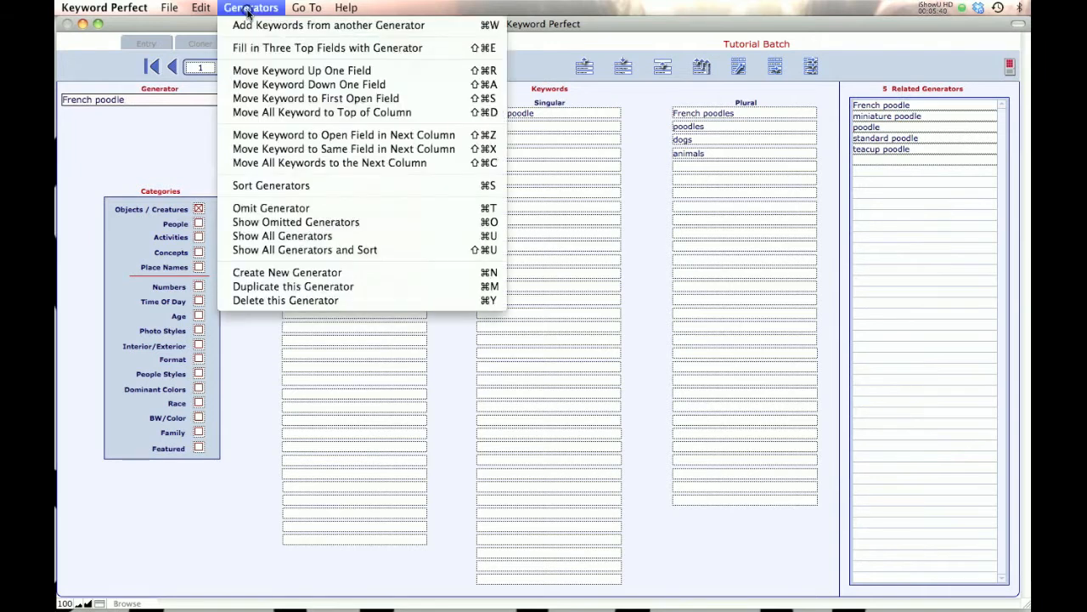
click(277, 301)
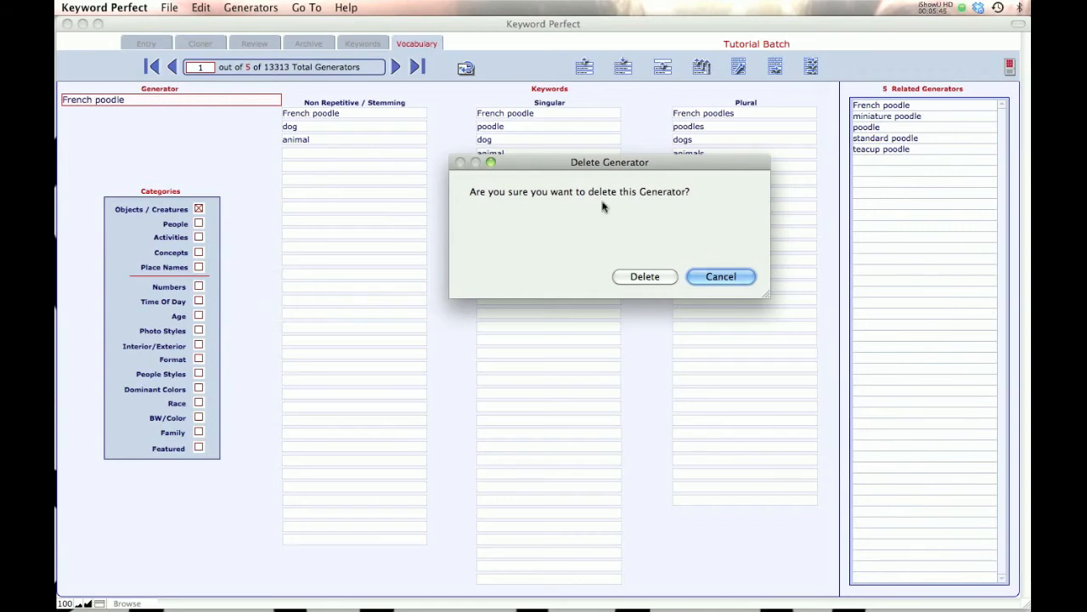
click(642, 279)
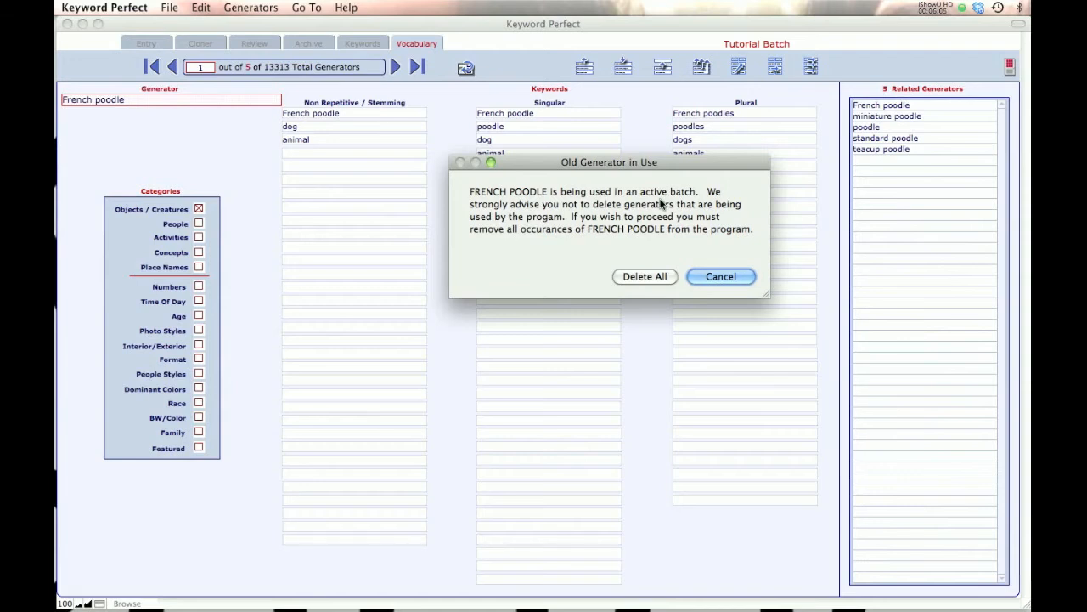
click(645, 278)
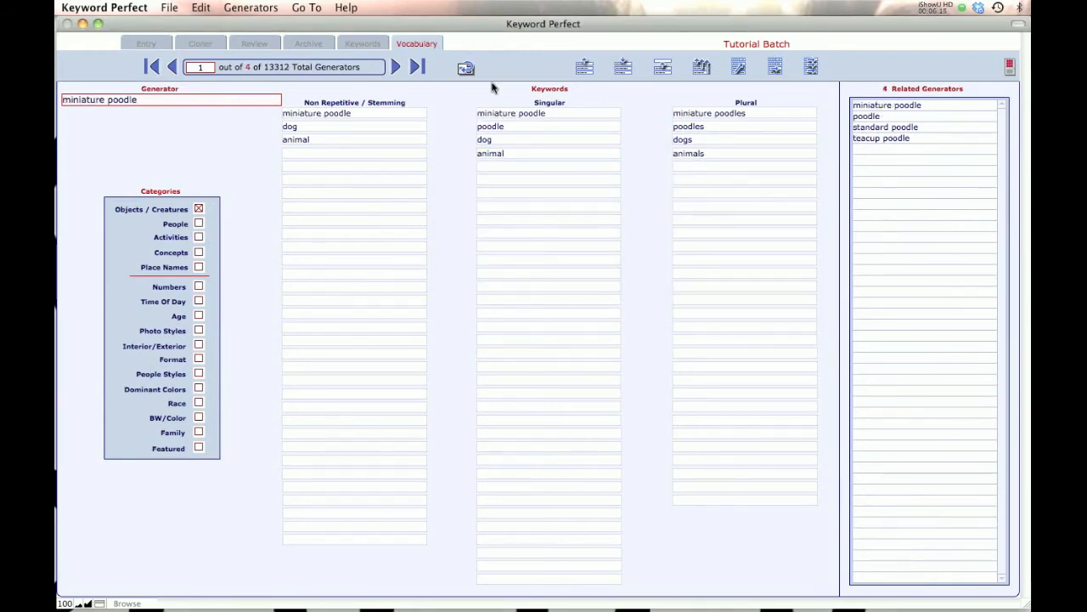
- Return to image entry and view the keywords generated by "standard poodle" in the Objects / Creatures column
click(465, 68)
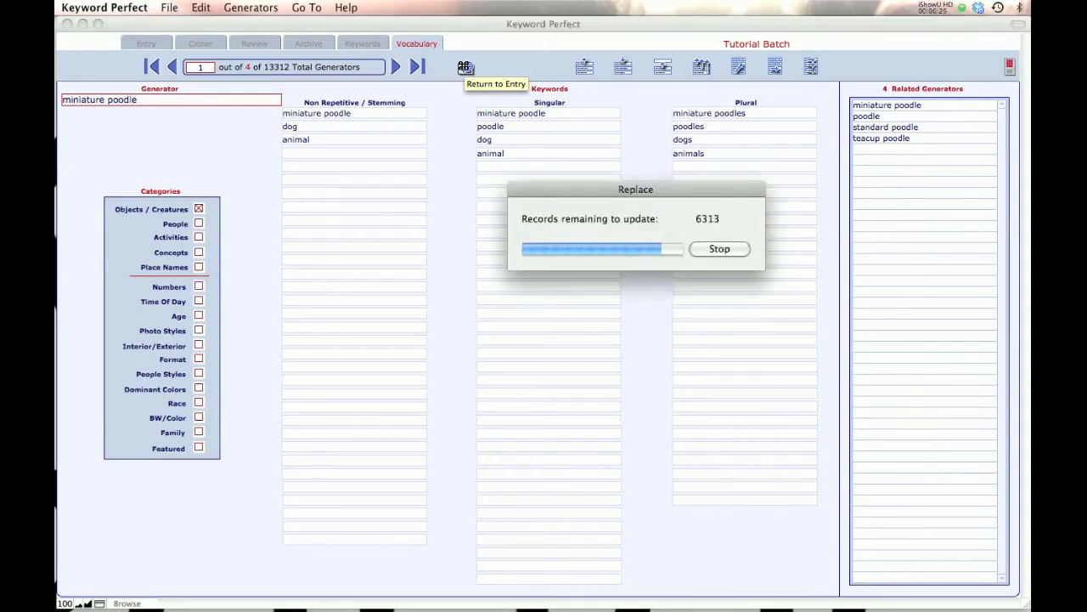
click(465, 67)
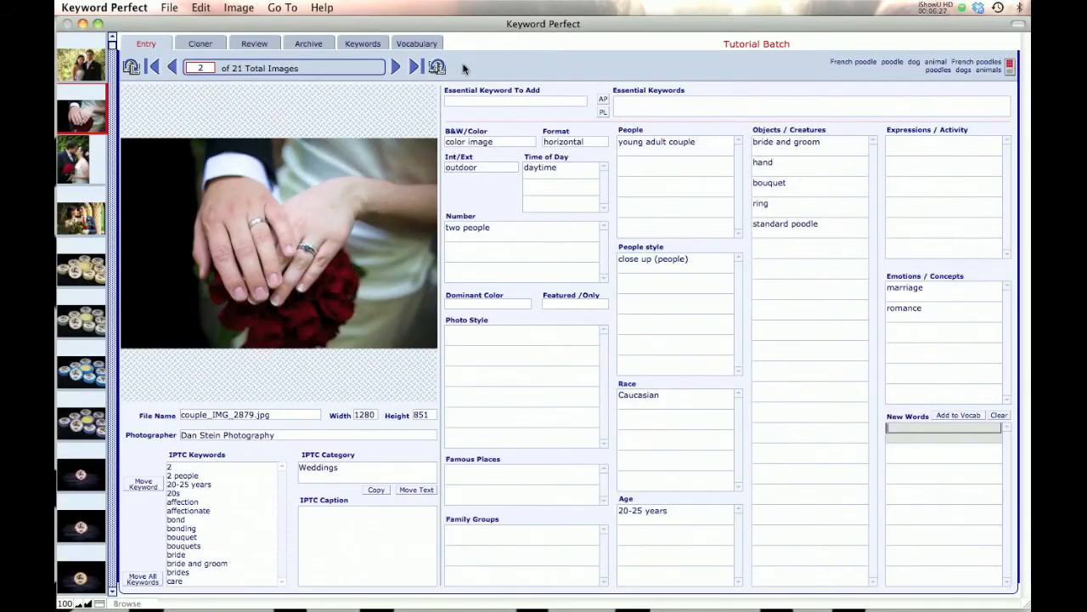
mouse_move(775, 227)
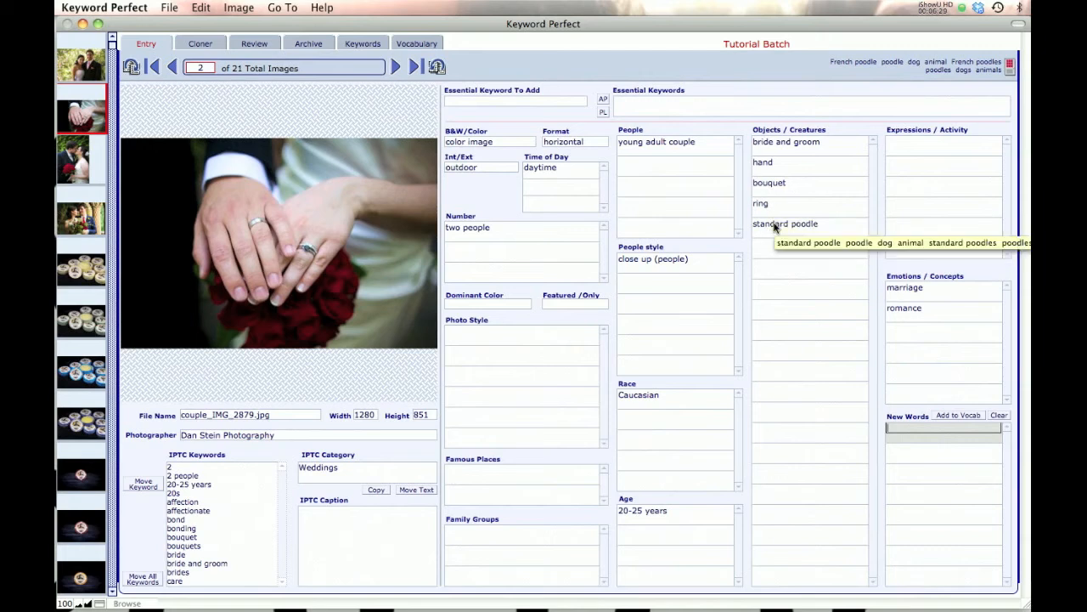
- Open the vocabulary and search all keyword columns for generators containing "poodle"
click(417, 44)
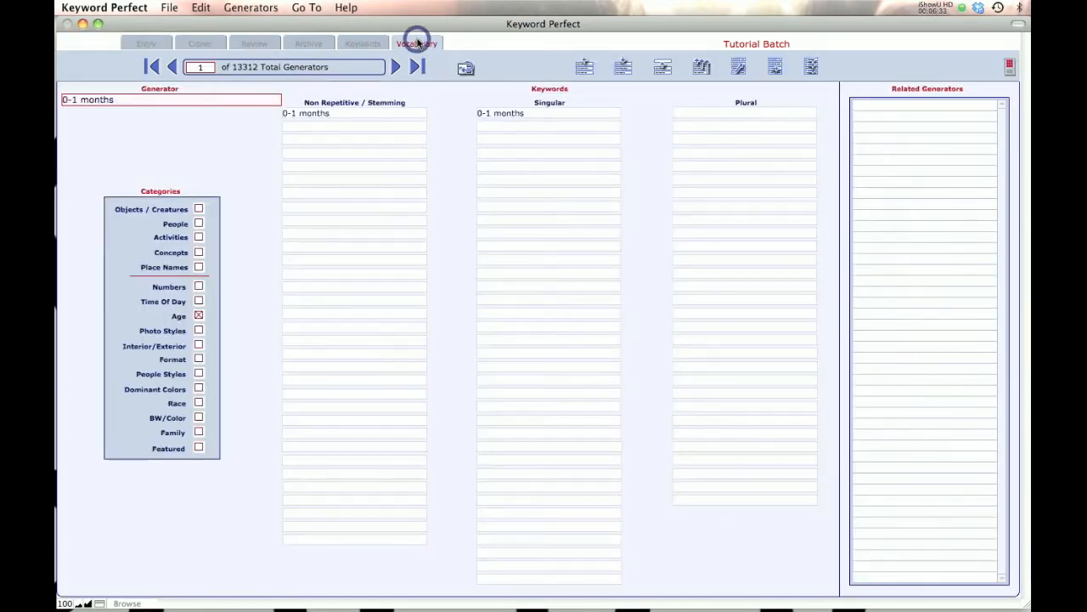
key(super+f)
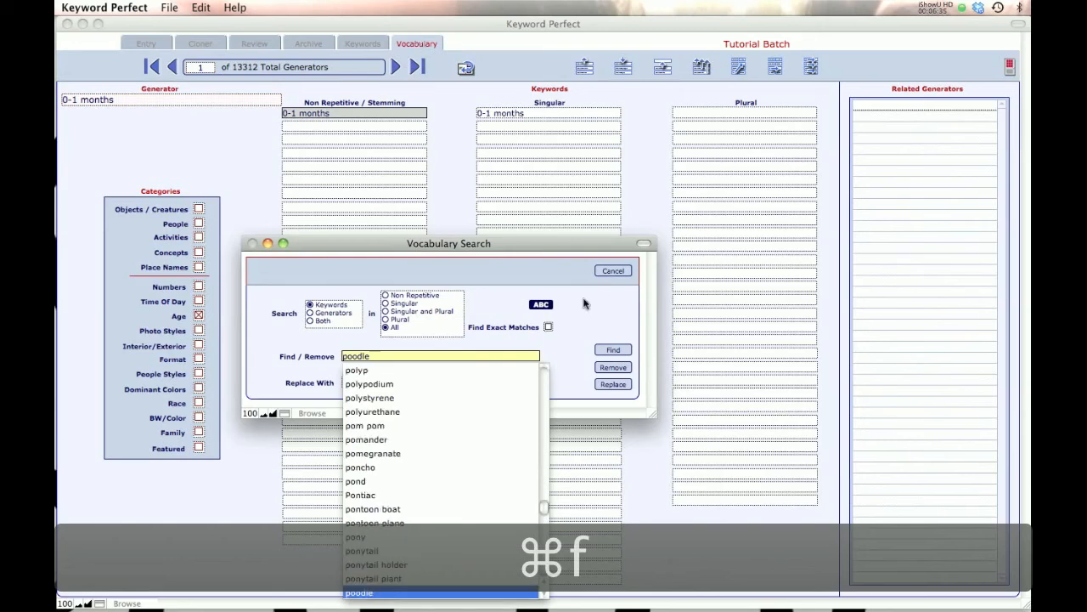
click(613, 351)
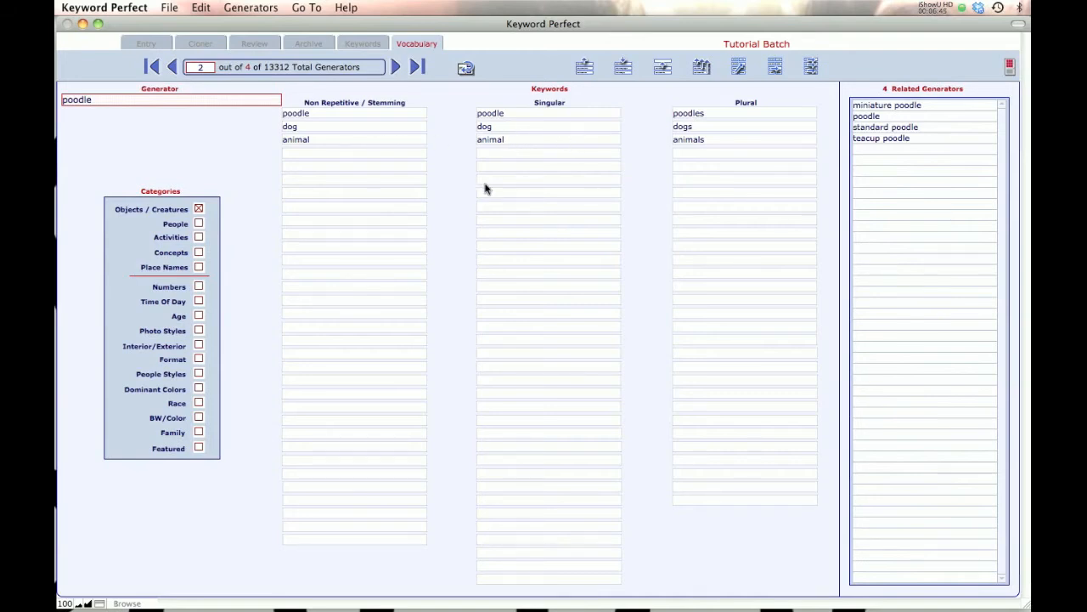
- Replace the keyword "animal" with "pet" in all keyword columns of the found poodle generators
key(super+f)
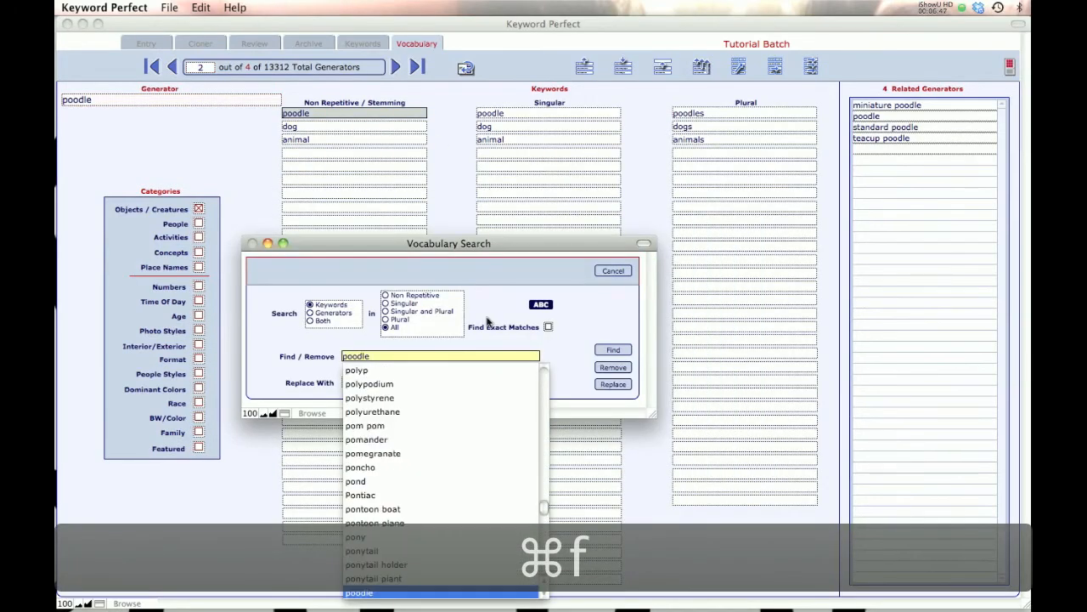
text(animal)
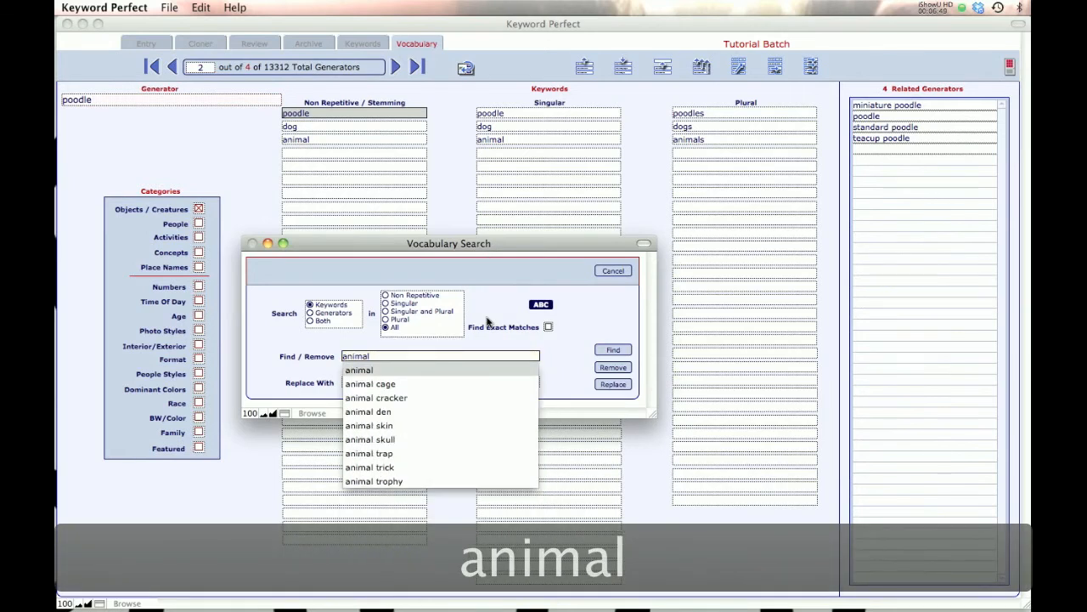
key(Tab)
text(pe)
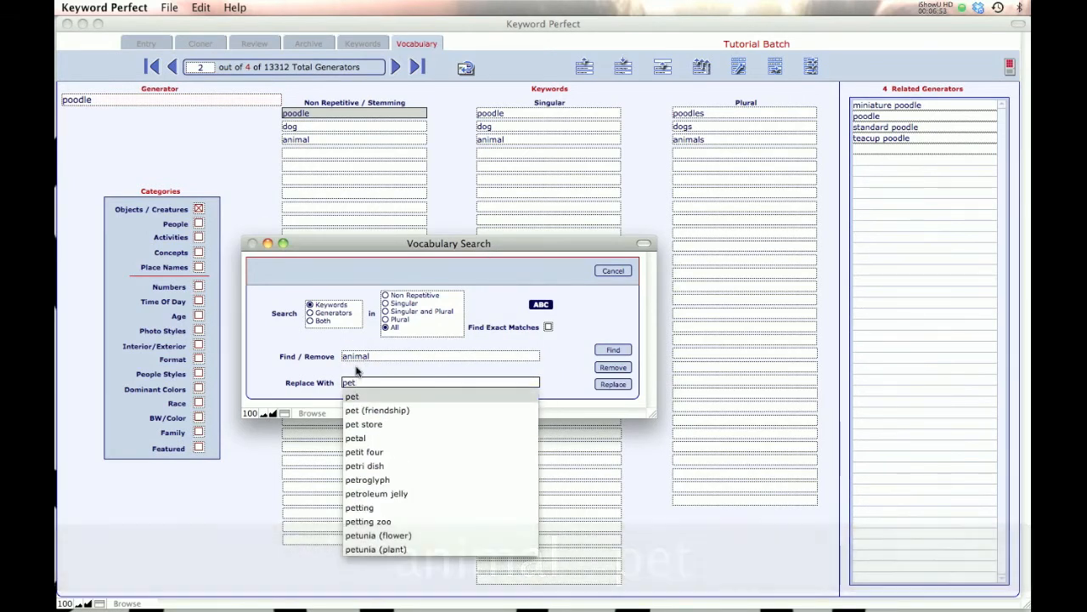
click(611, 386)
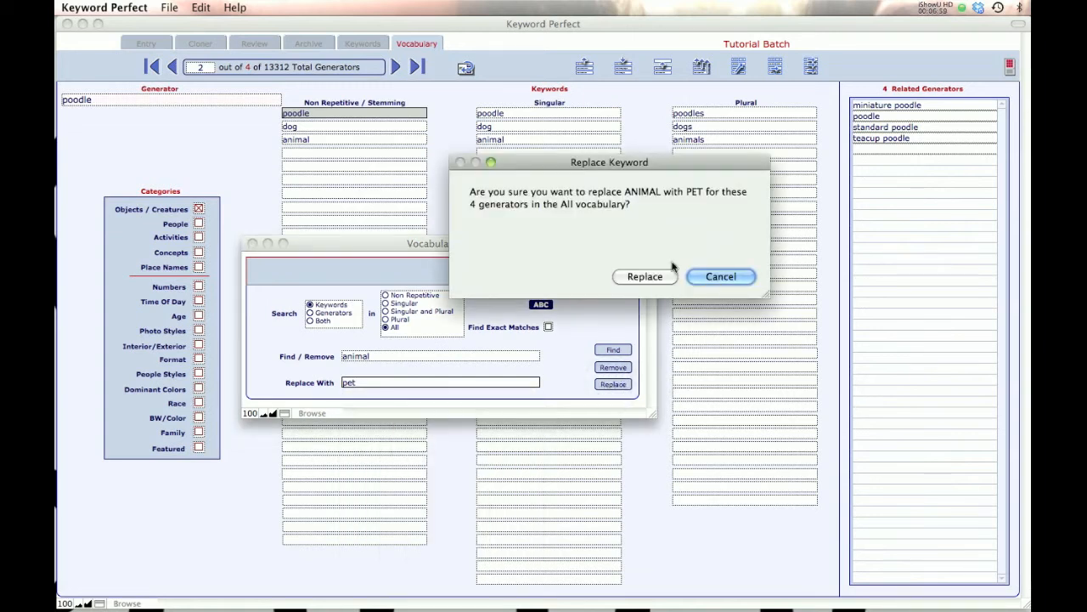
click(645, 277)
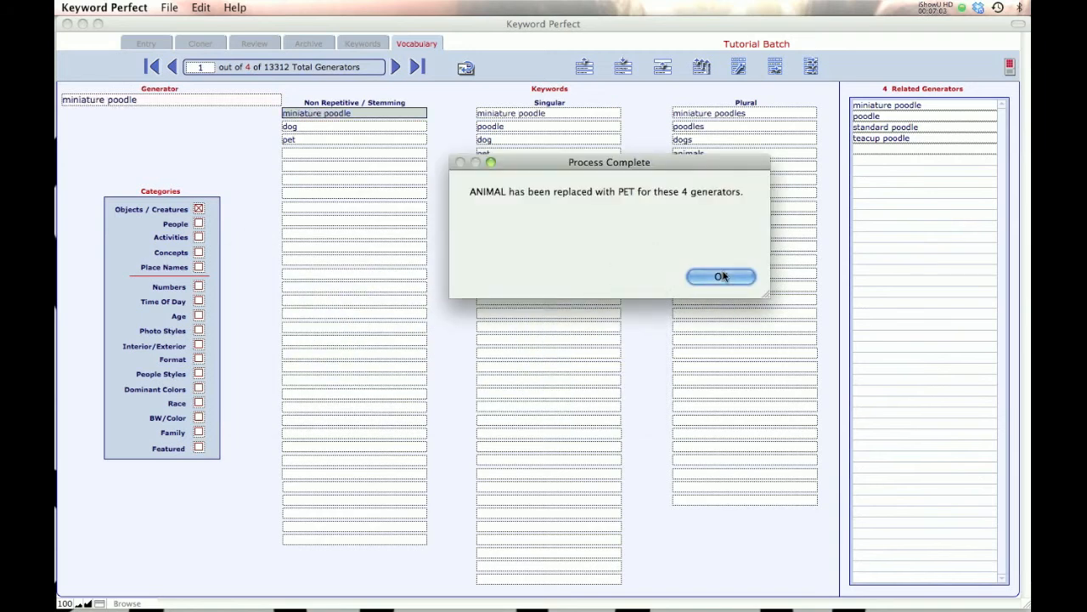
click(720, 276)
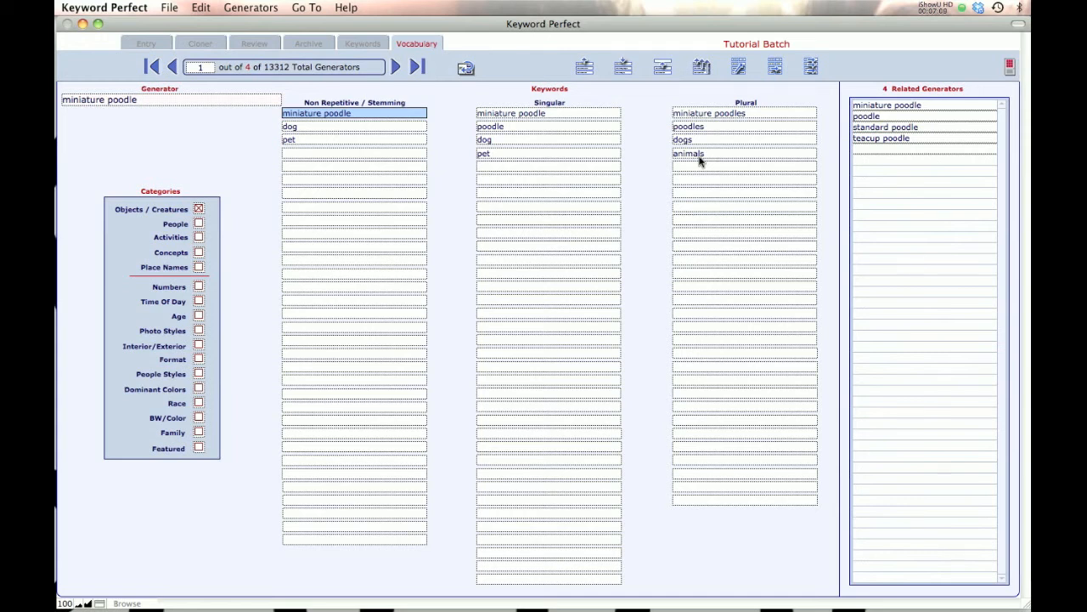
- Replace the plural keyword "animals" with "pets" across all keyword columns of the found poodle generators
key(super+f)
click(380, 358)
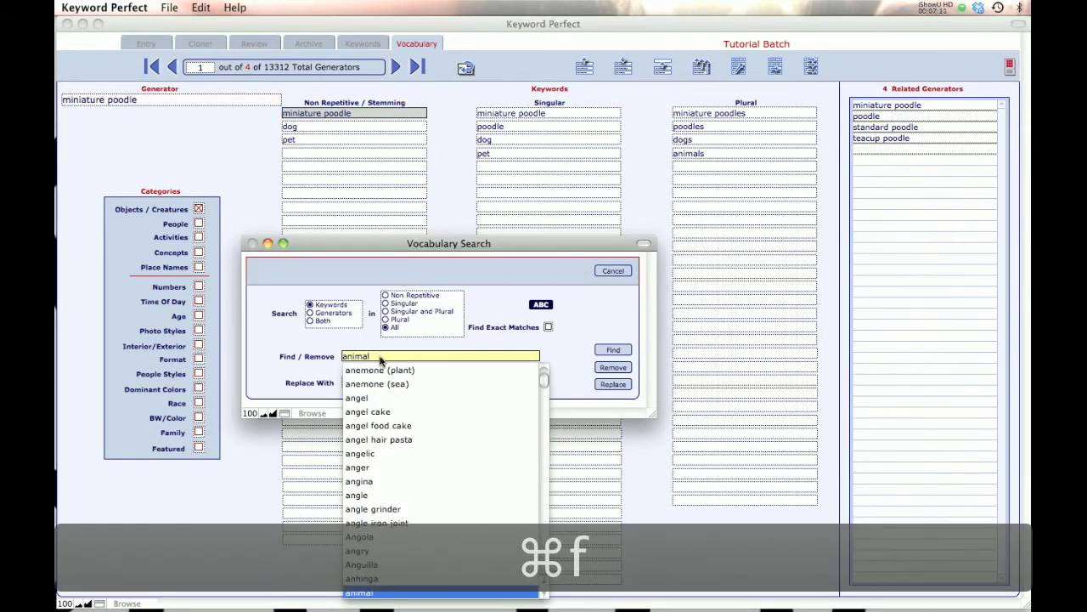
text(s)
click(380, 358)
click(362, 384)
text(s)
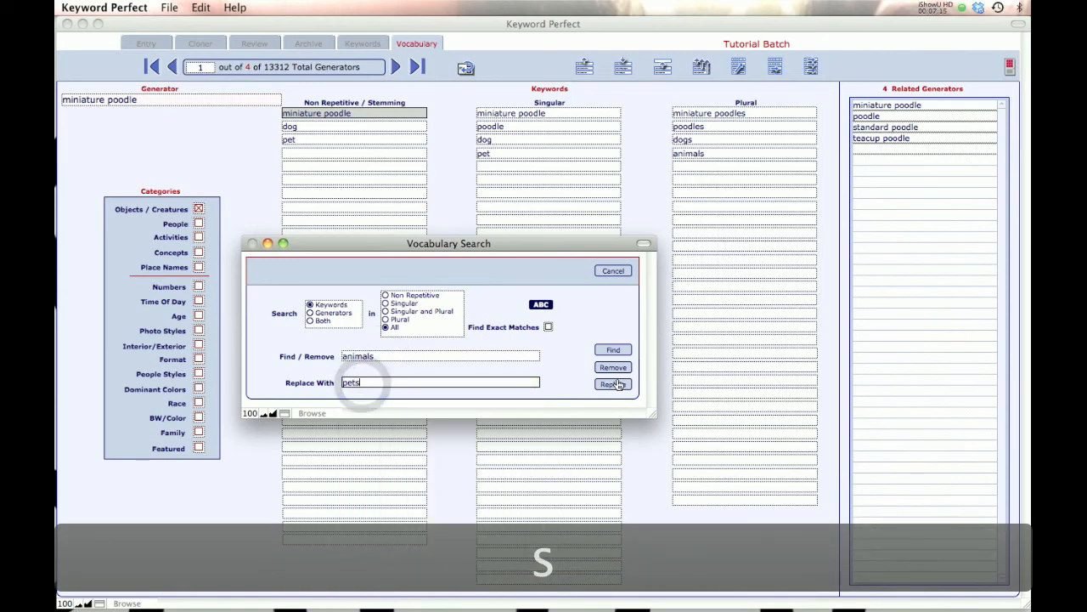
click(615, 384)
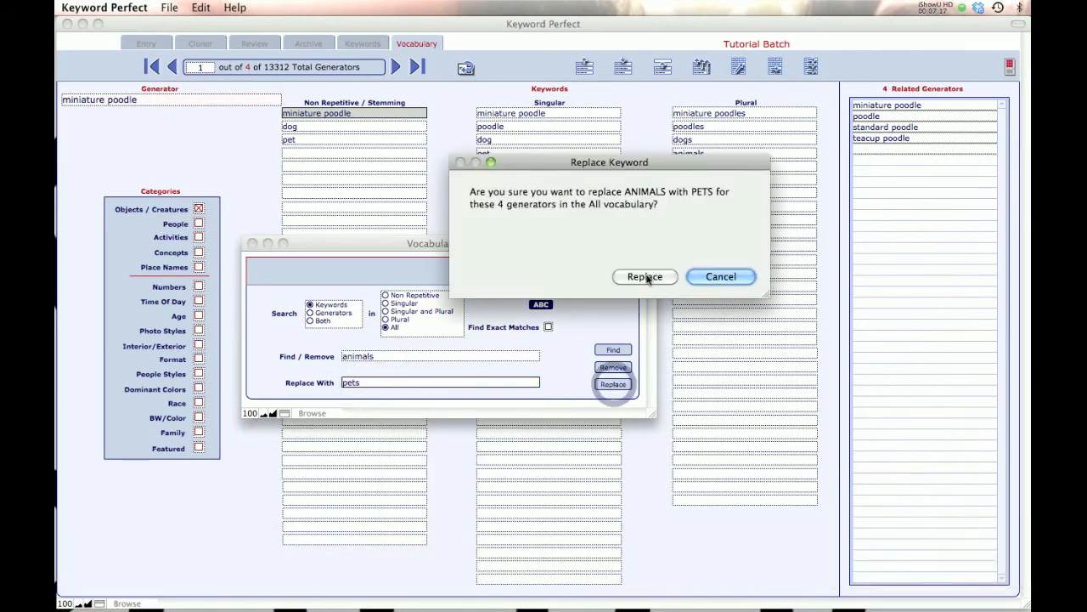
click(646, 277)
click(723, 276)
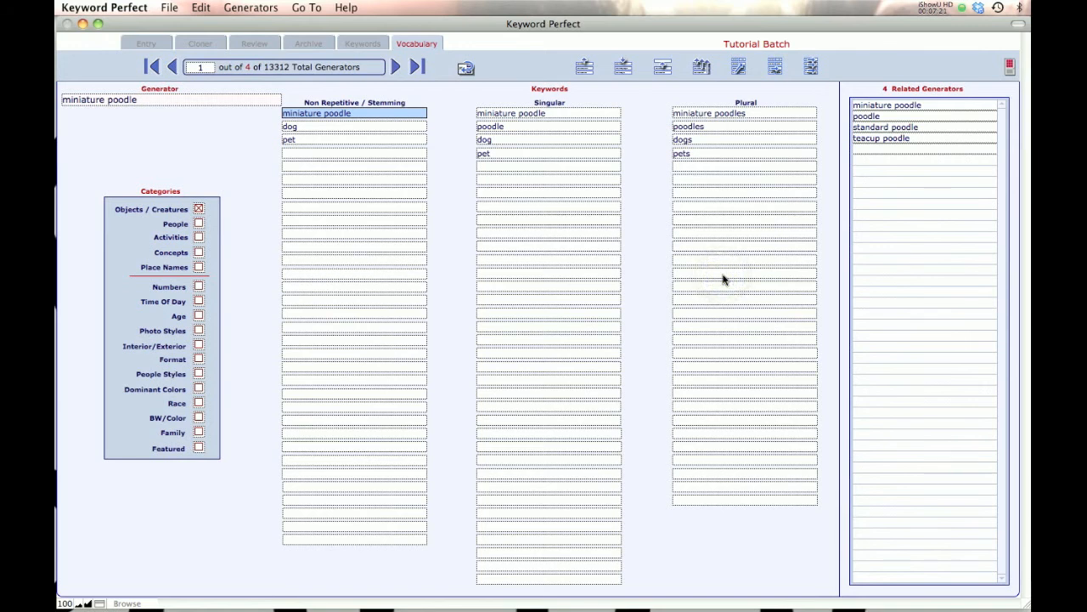
- Remove the keyword "pet" from all keyword columns of the found poodle generators
key(super+f)
text(pet)
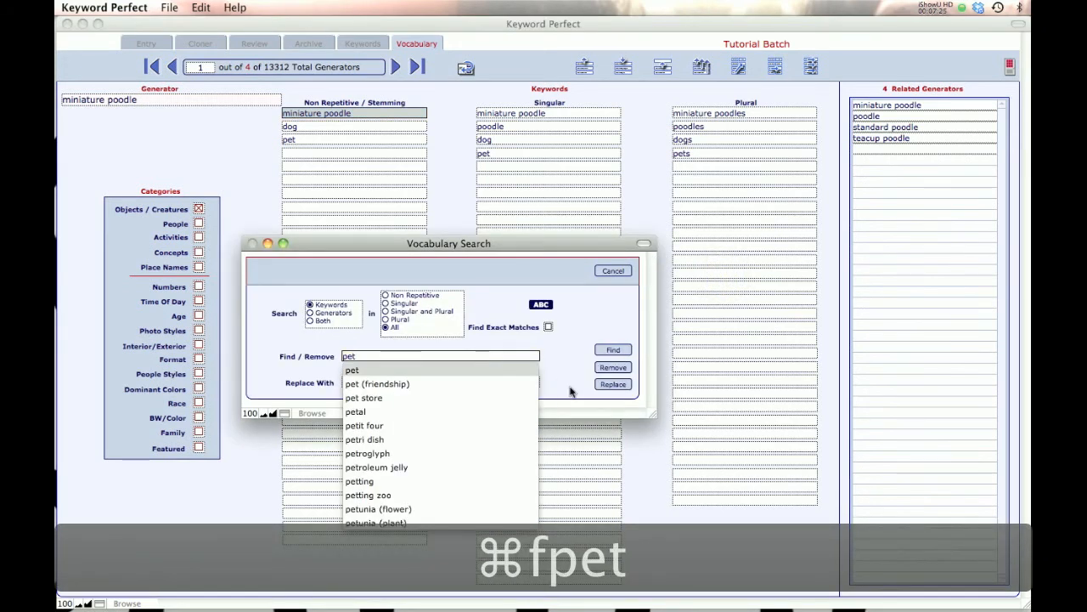
click(614, 369)
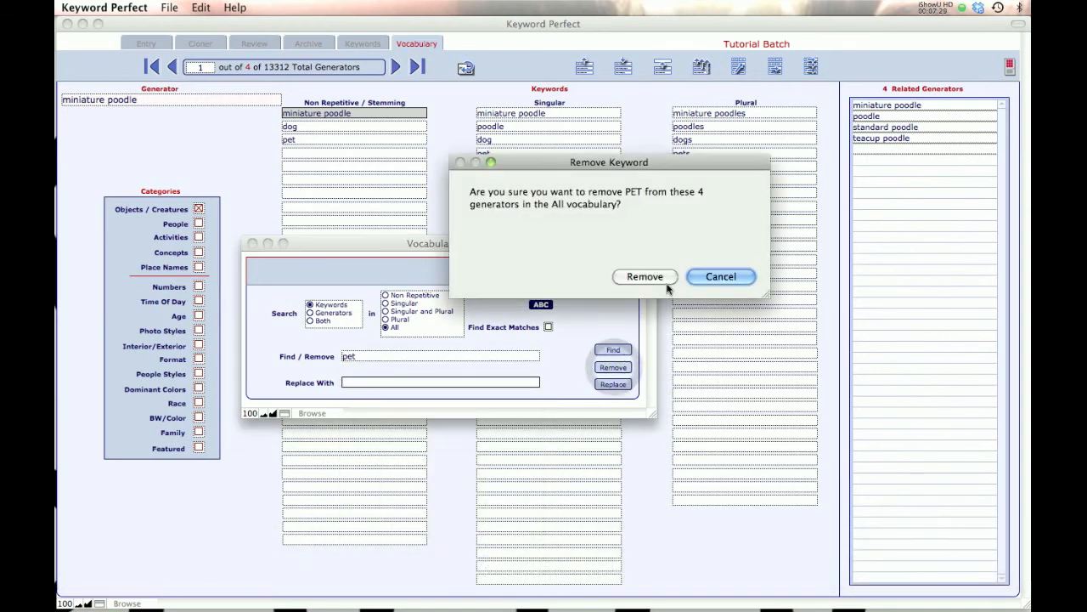
click(644, 277)
click(739, 285)
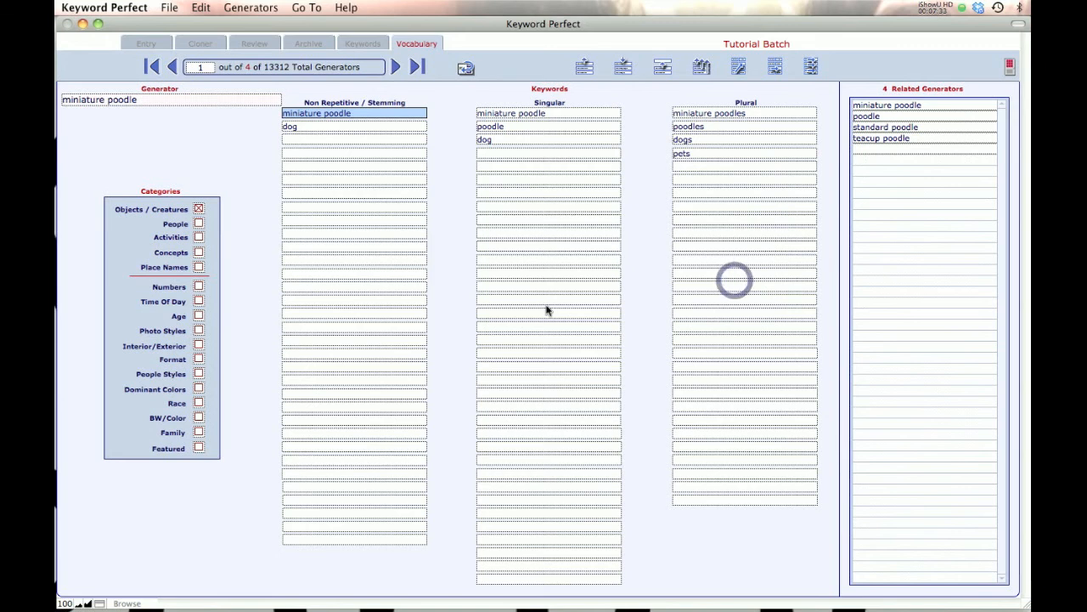
- Remove the plural keyword "pets" from the found poodle generators, covering all keyword columns
key(super+f)
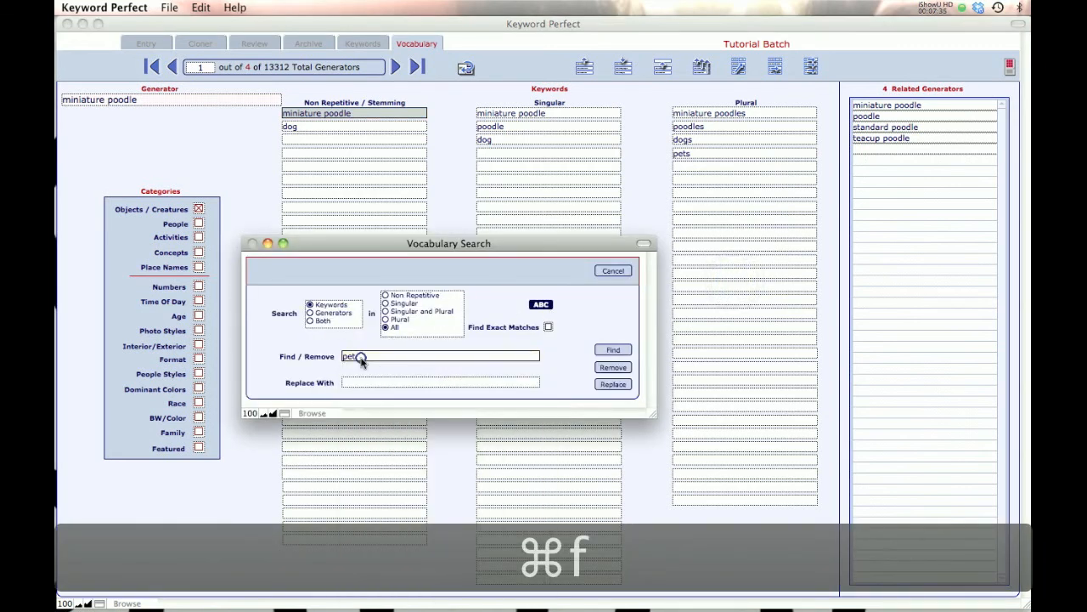
text(s)
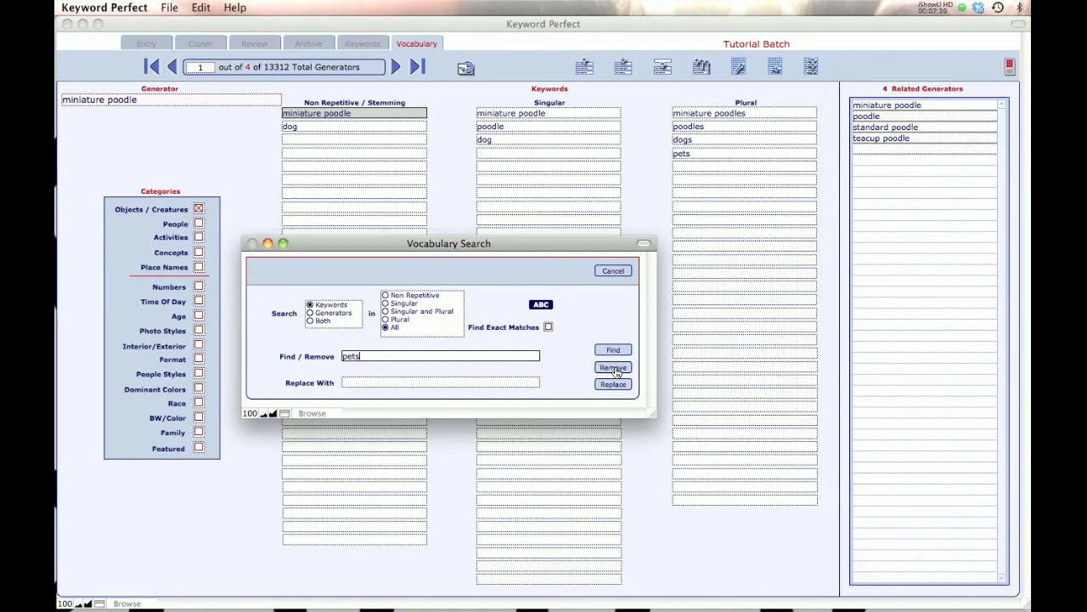
click(613, 369)
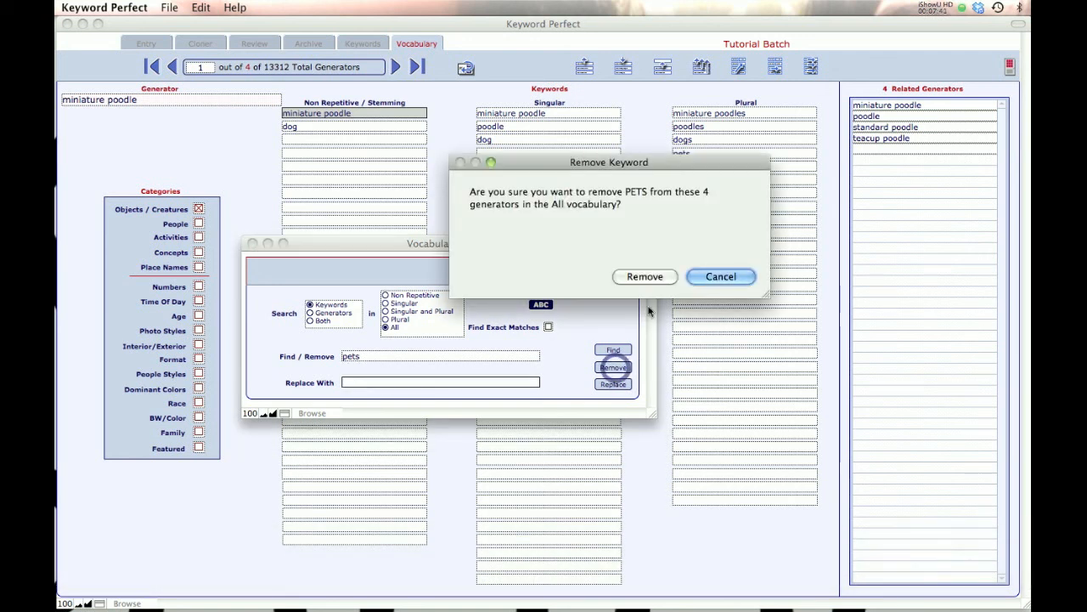
click(645, 276)
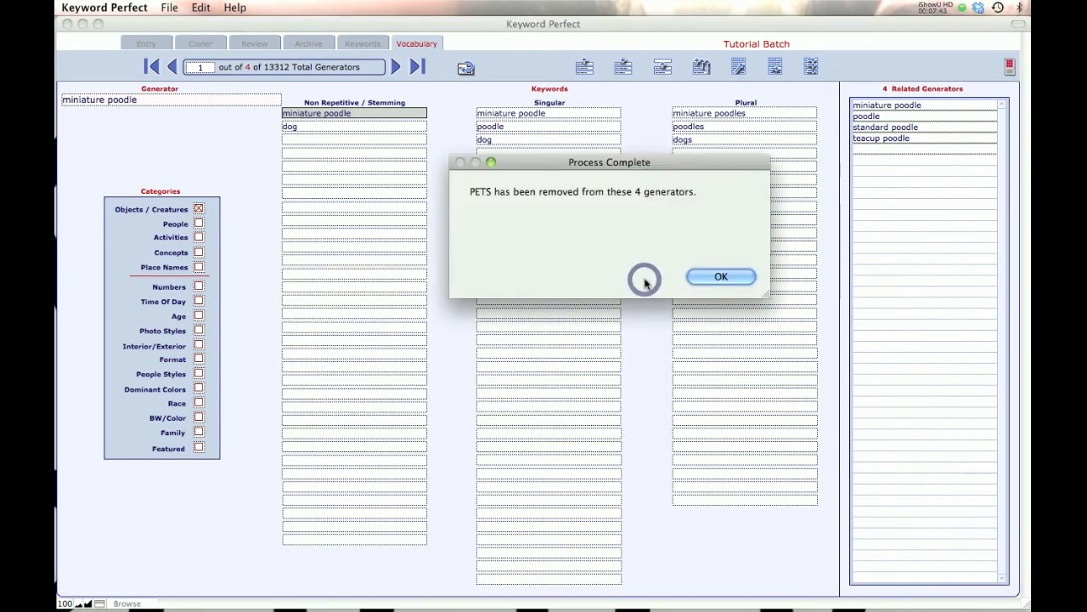
click(721, 277)
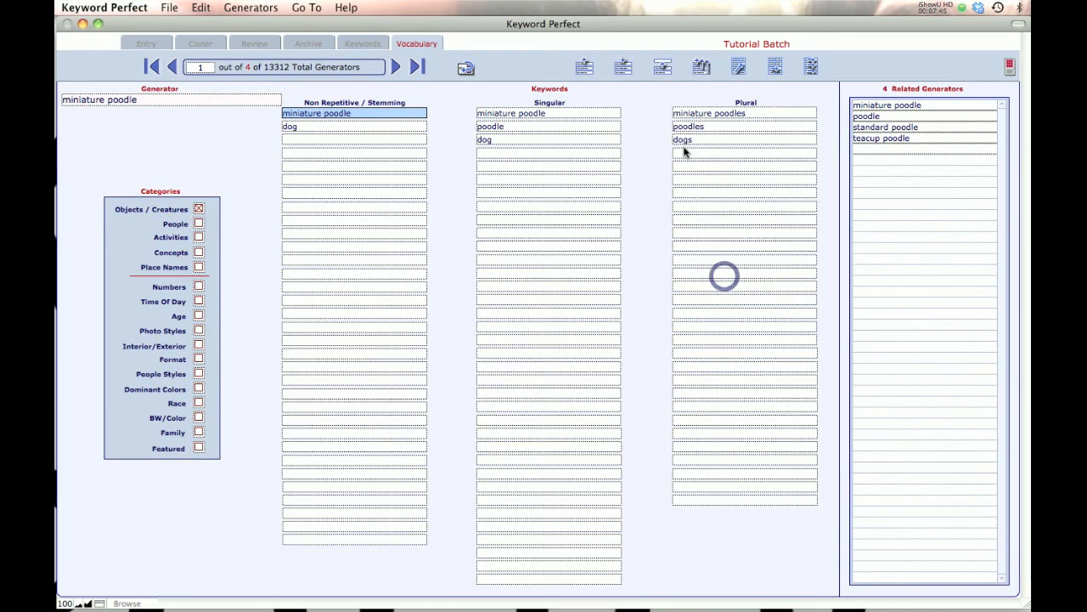